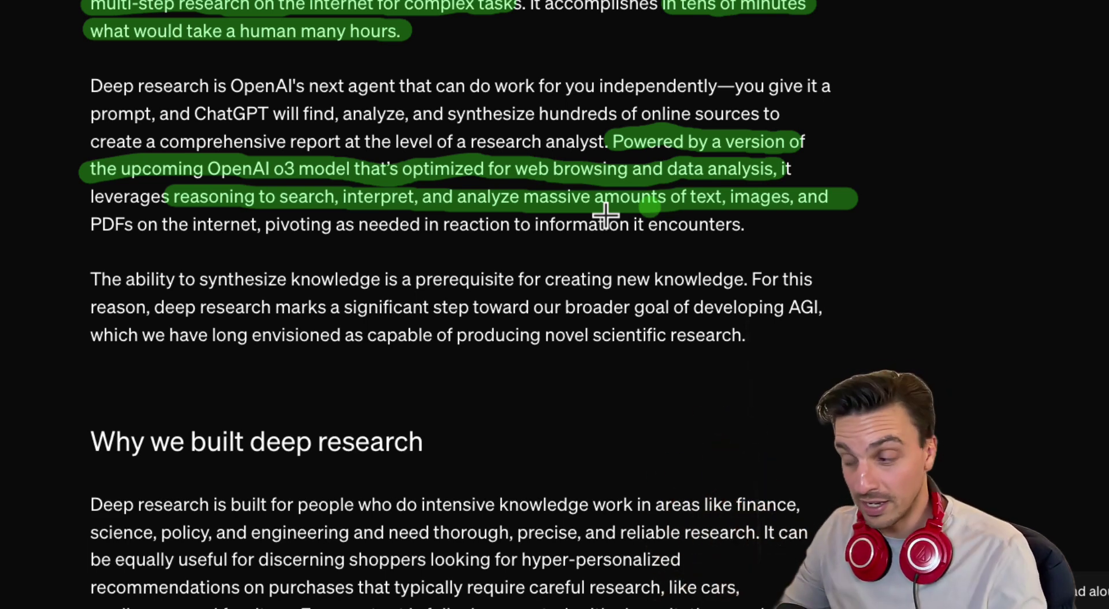
# - Skim OpenAI's deep research announcement and the AI Ranking guide to Deep Research, covering its process, FAQ and SEO sections
pyautogui.scroll(15, 605, 215)
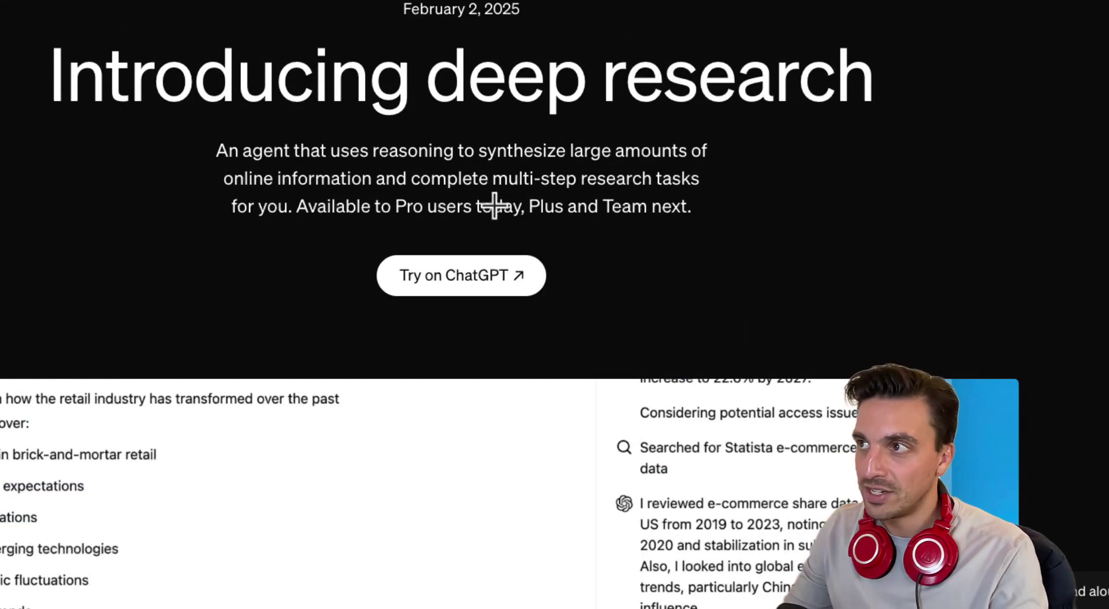
pyautogui.scroll(-3, 384, 69)
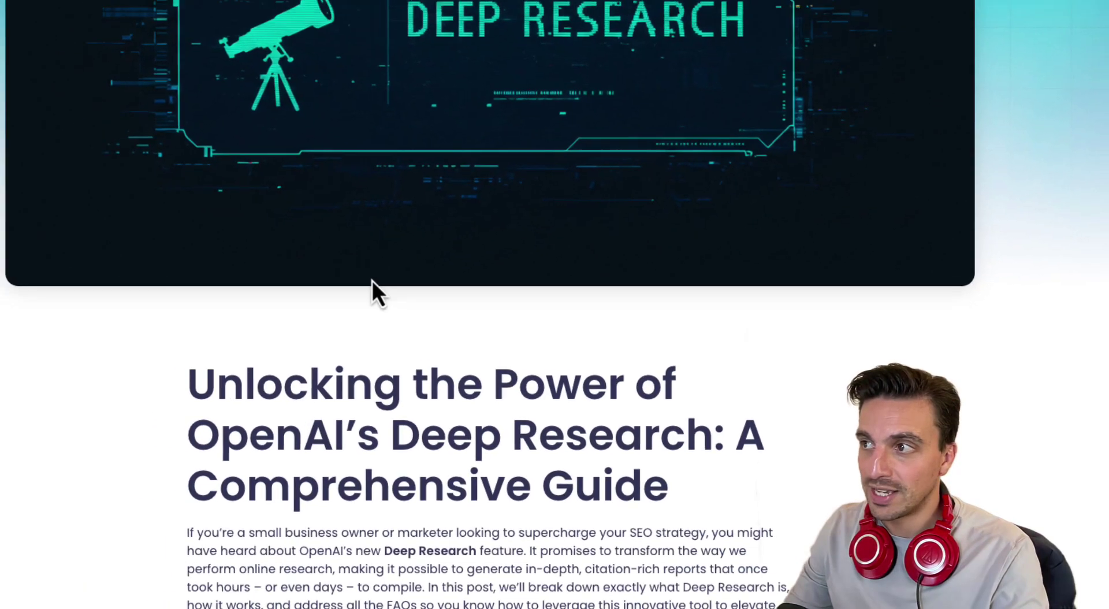
pyautogui.scroll(4, 372, 283)
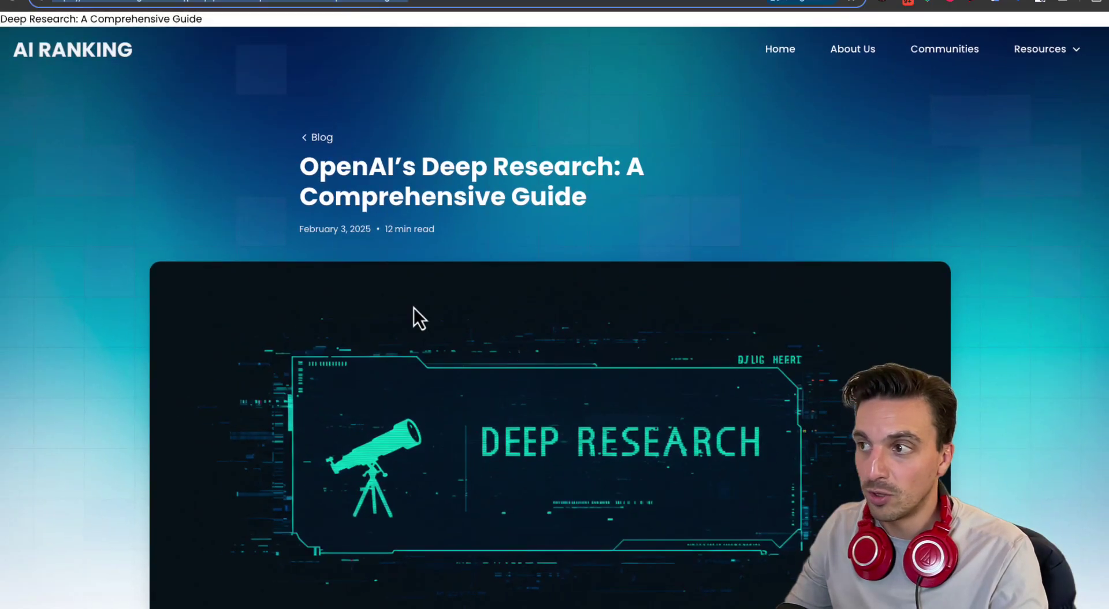
pyautogui.scroll(-3, 498, 362)
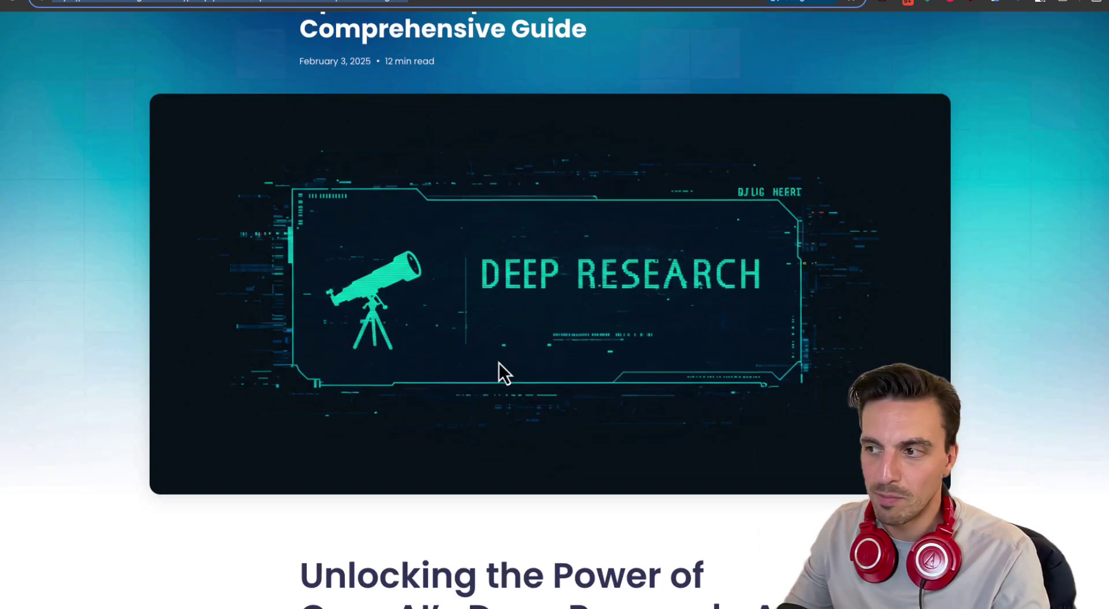
pyautogui.scroll(-3, 498, 361)
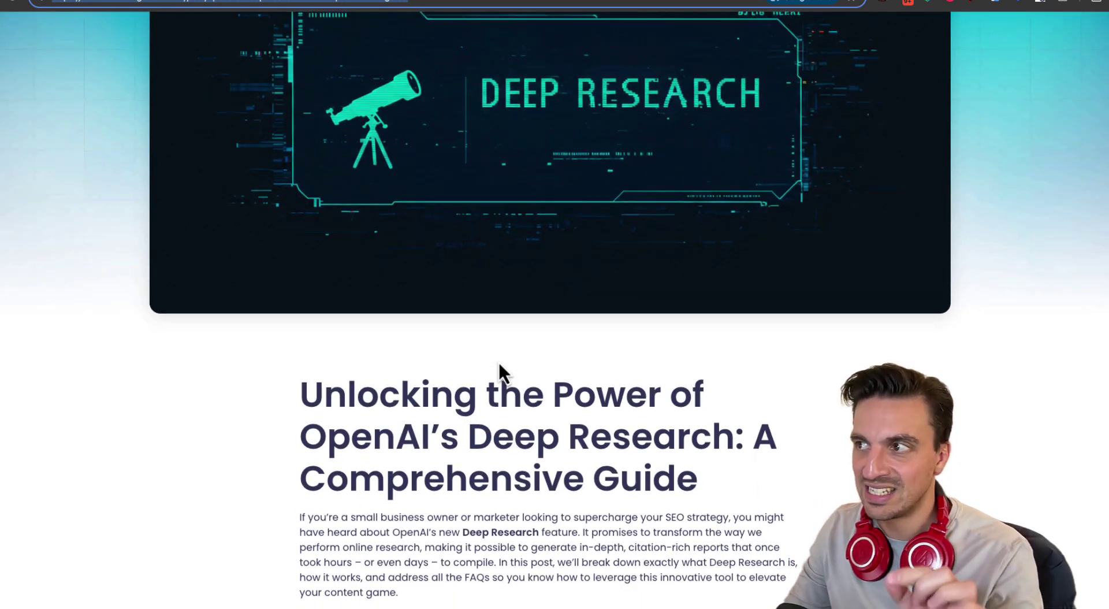
pyautogui.scroll(-6, 499, 363)
pyautogui.scroll(-1, 498, 360)
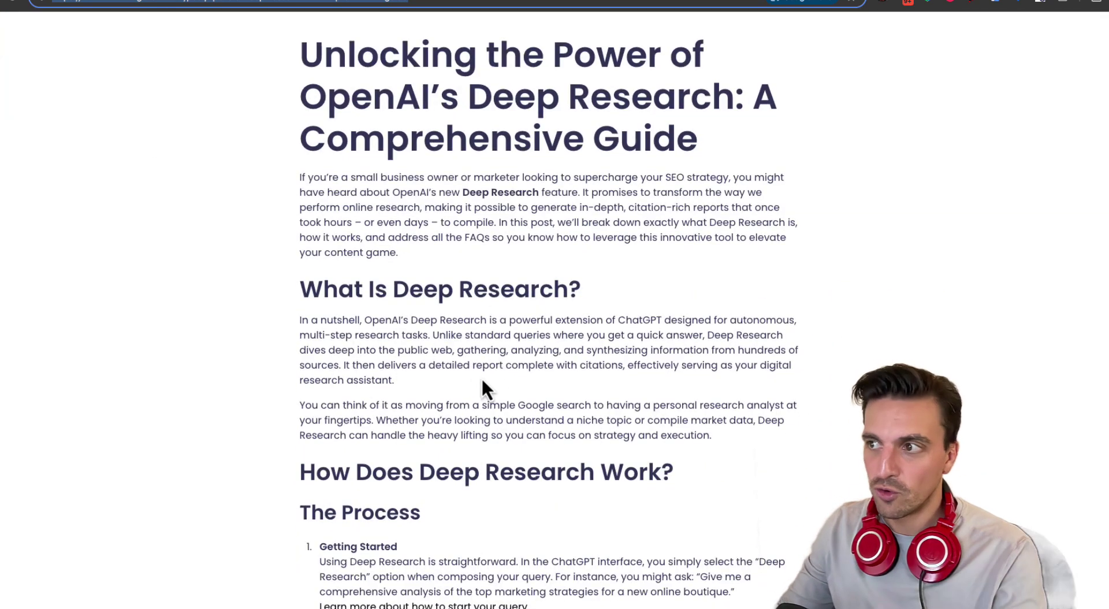
pyautogui.scroll(-8, 489, 381)
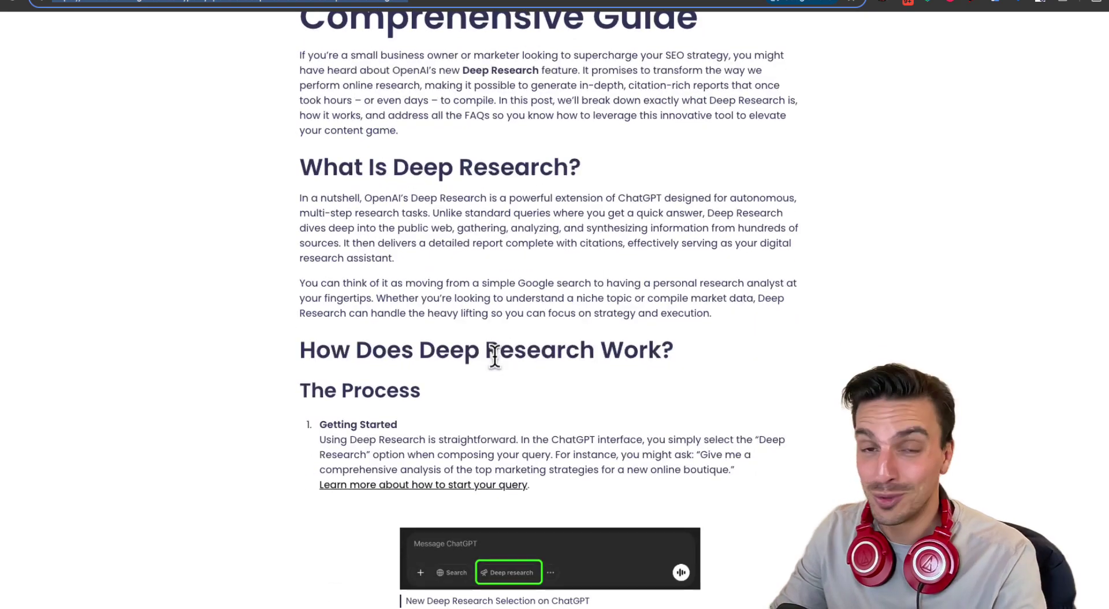
pyautogui.scroll(-18, 496, 358)
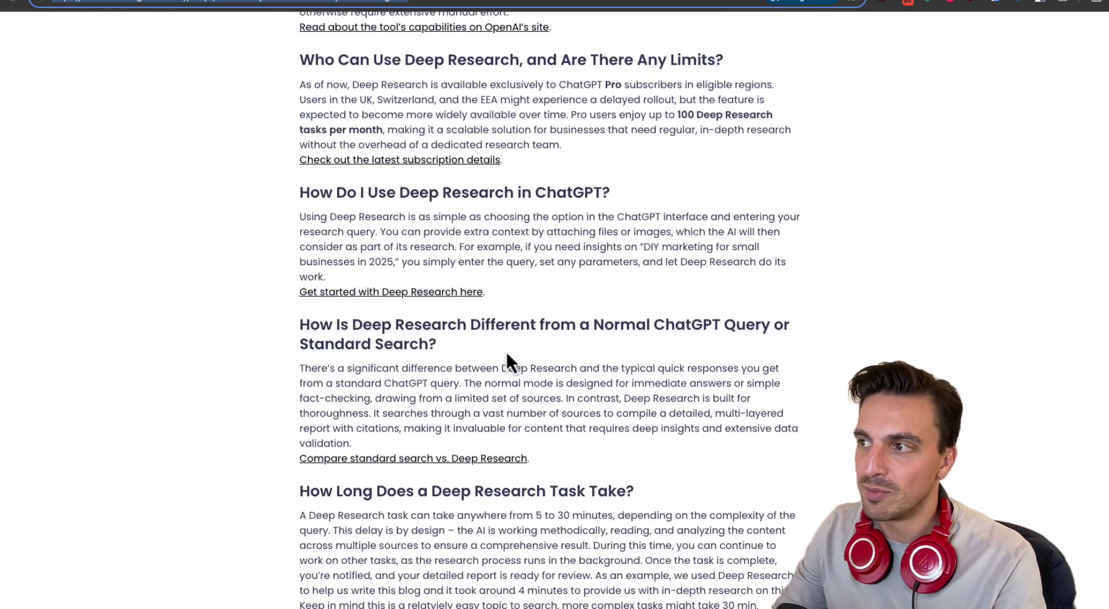
pyautogui.scroll(-7, 506, 353)
pyautogui.scroll(-18, 507, 352)
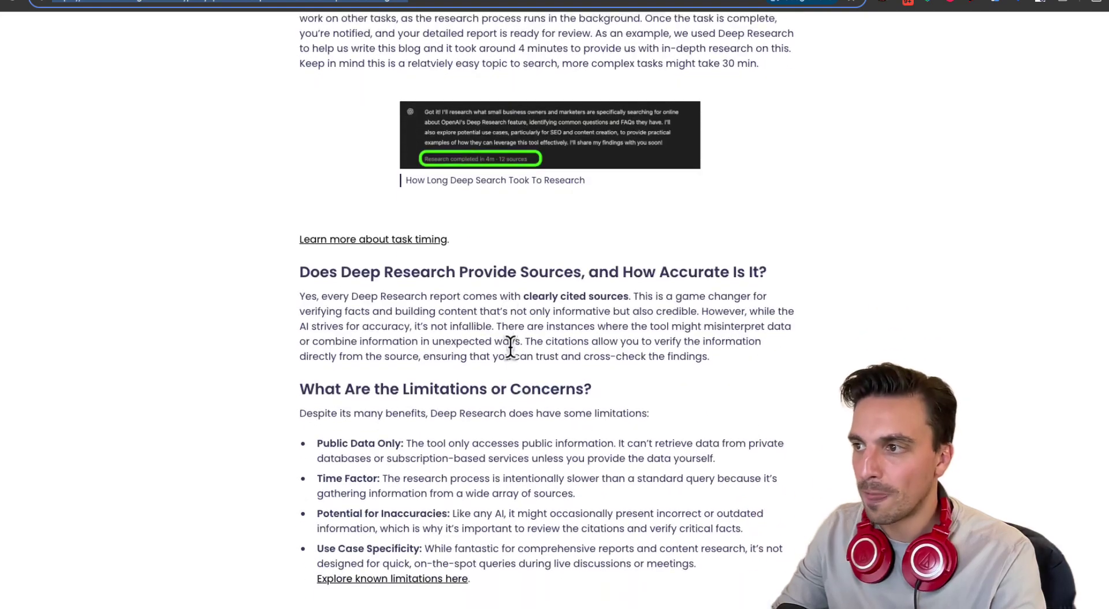
pyautogui.scroll(-20, 513, 343)
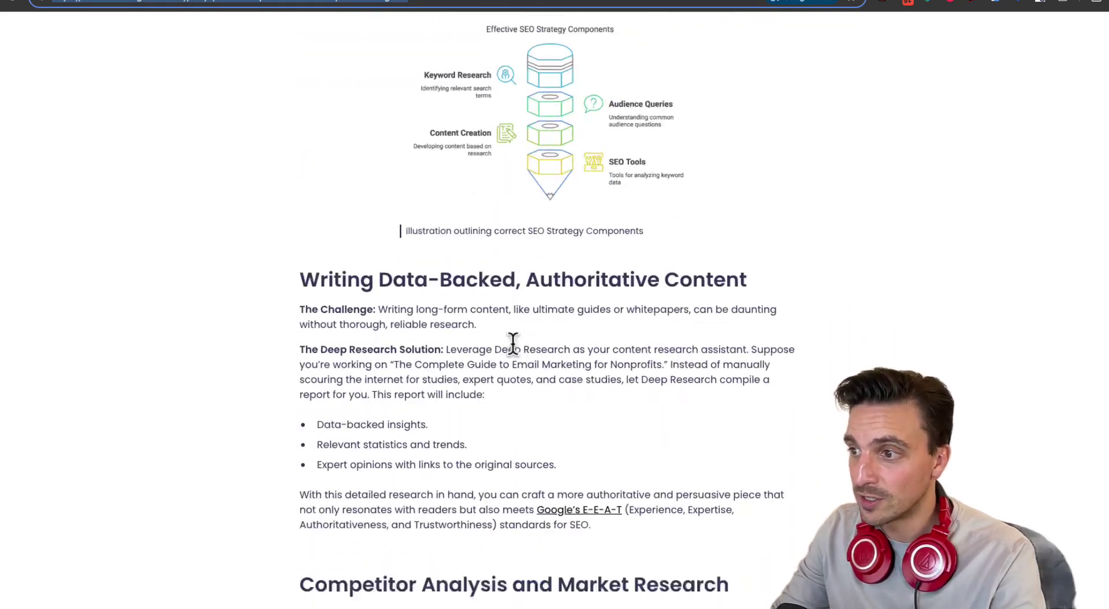
pyautogui.scroll(20, 513, 346)
pyautogui.scroll(9, 513, 358)
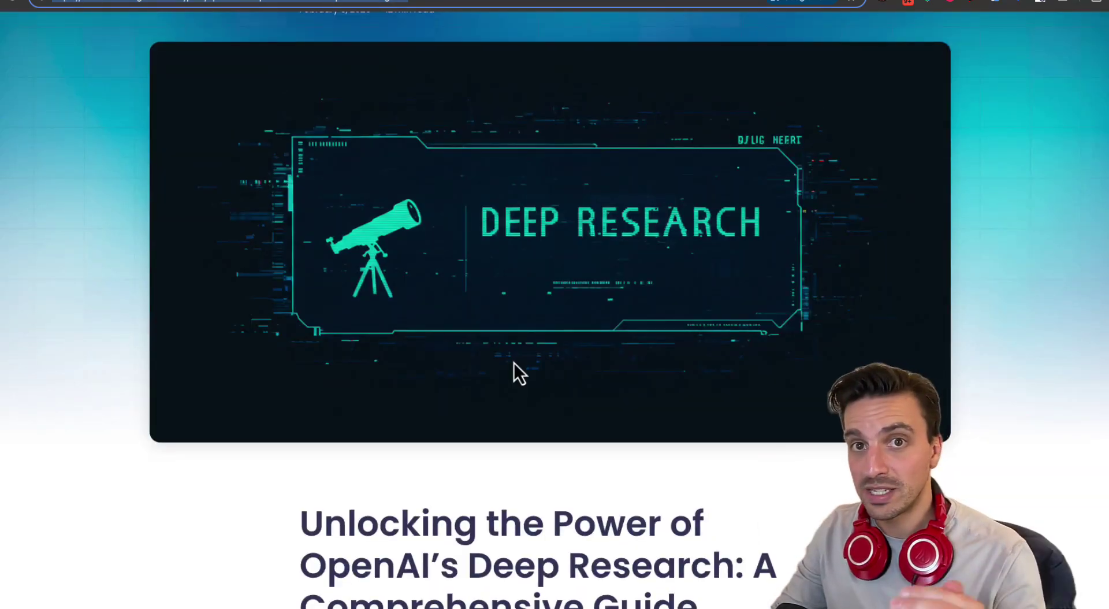
pyautogui.scroll(-9, 520, 339)
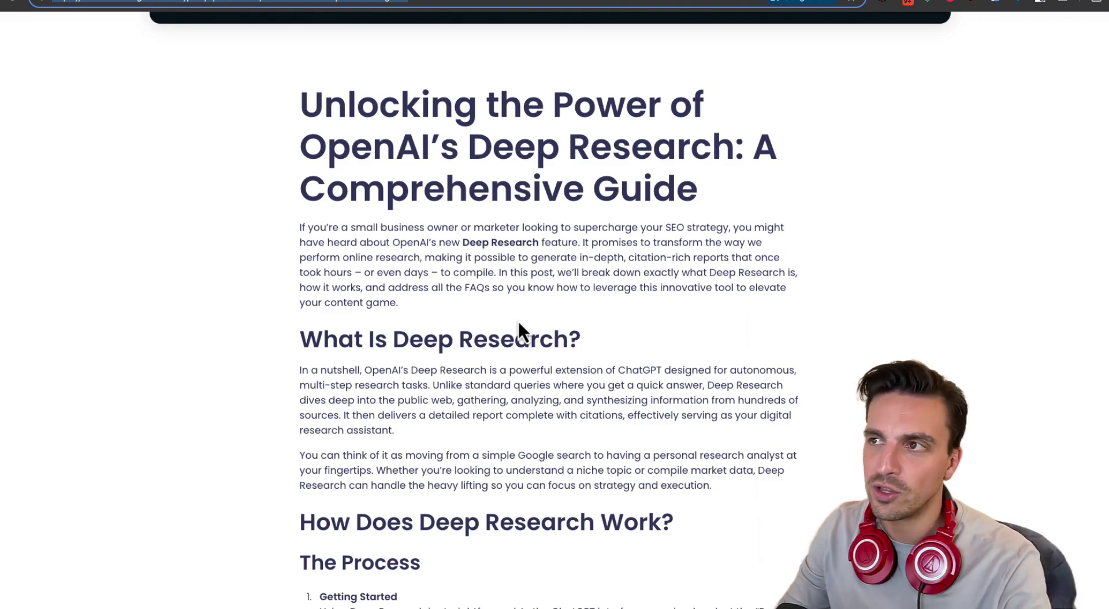
pyautogui.scroll(-20, 449, 215)
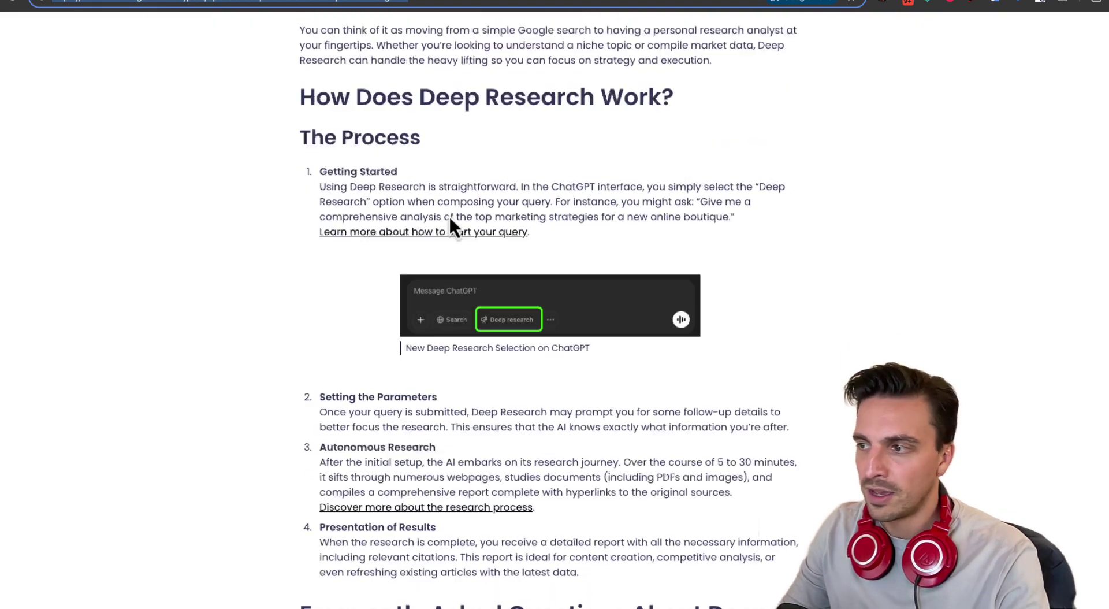
pyautogui.scroll(-15, 448, 215)
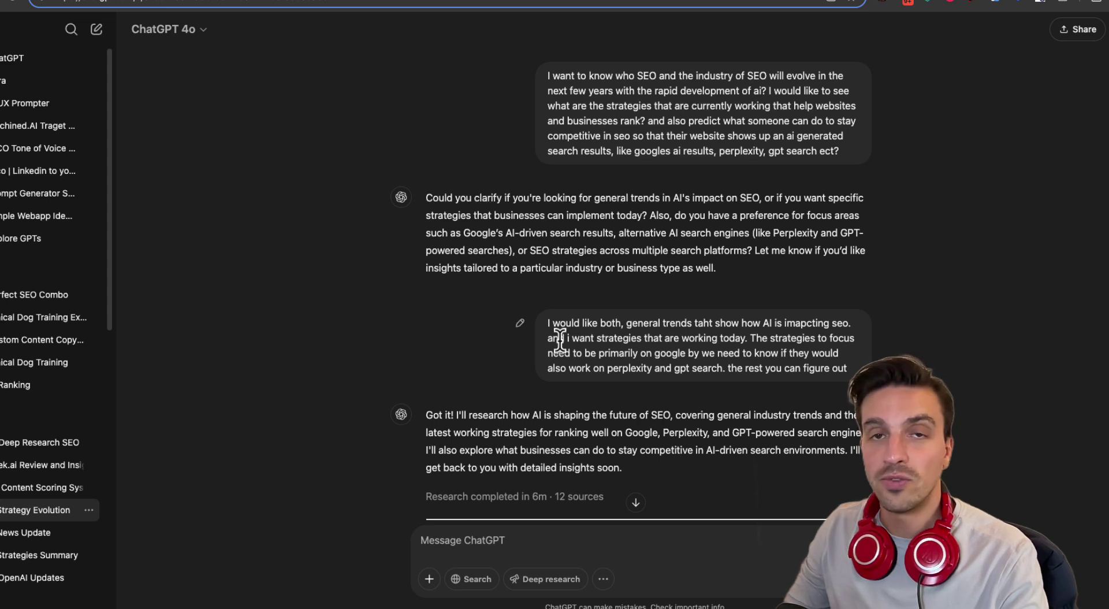
# - Examine the Deep research option in the SEO strategy chat, along with the original prompt, the clarifying questions and the reply
pyautogui.click(563, 579)
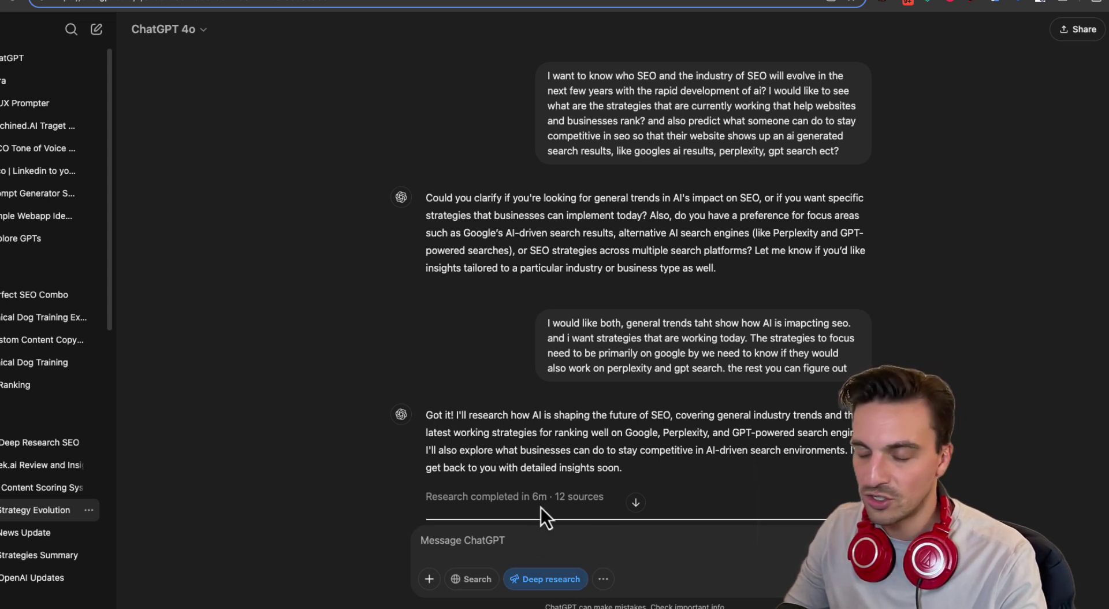
pyautogui.click(559, 577)
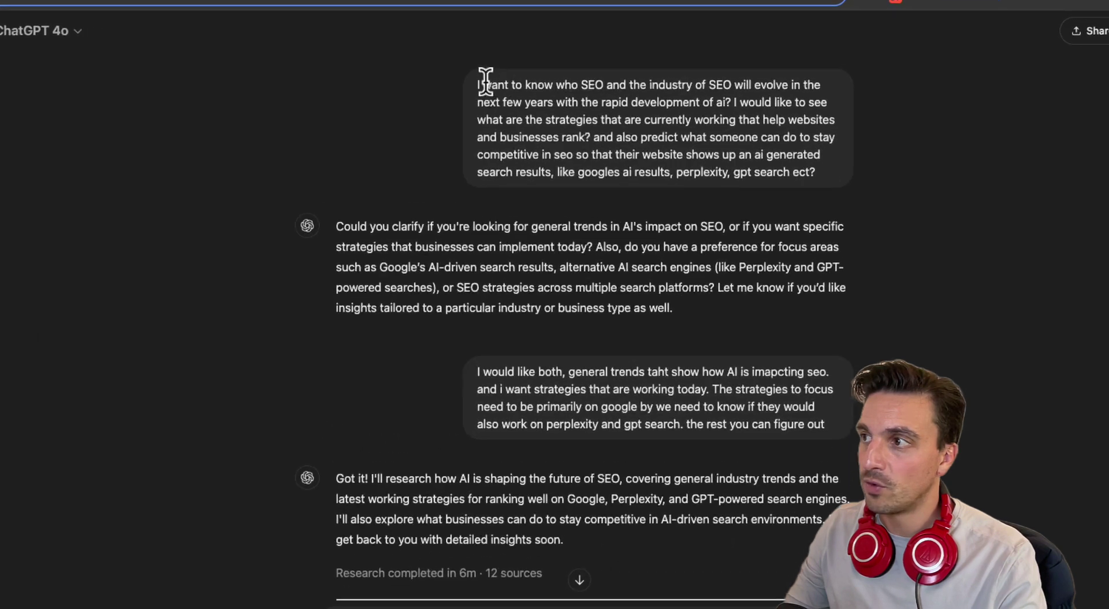
pyautogui.moveTo(546, 75); pyautogui.dragTo(783, 152)
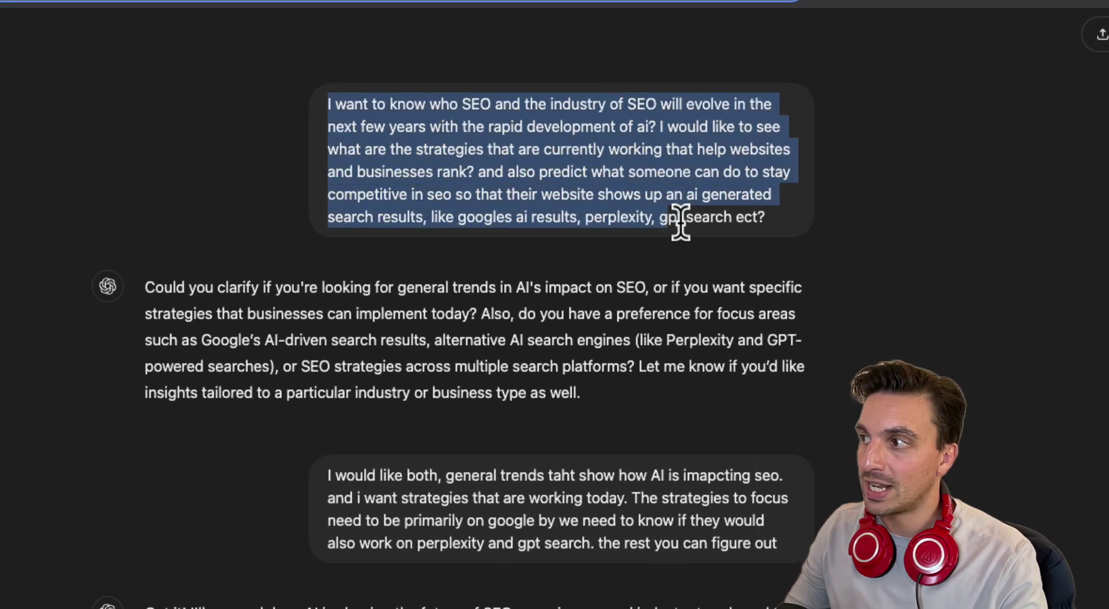
pyautogui.moveTo(680, 223); pyautogui.dragTo(757, 223)
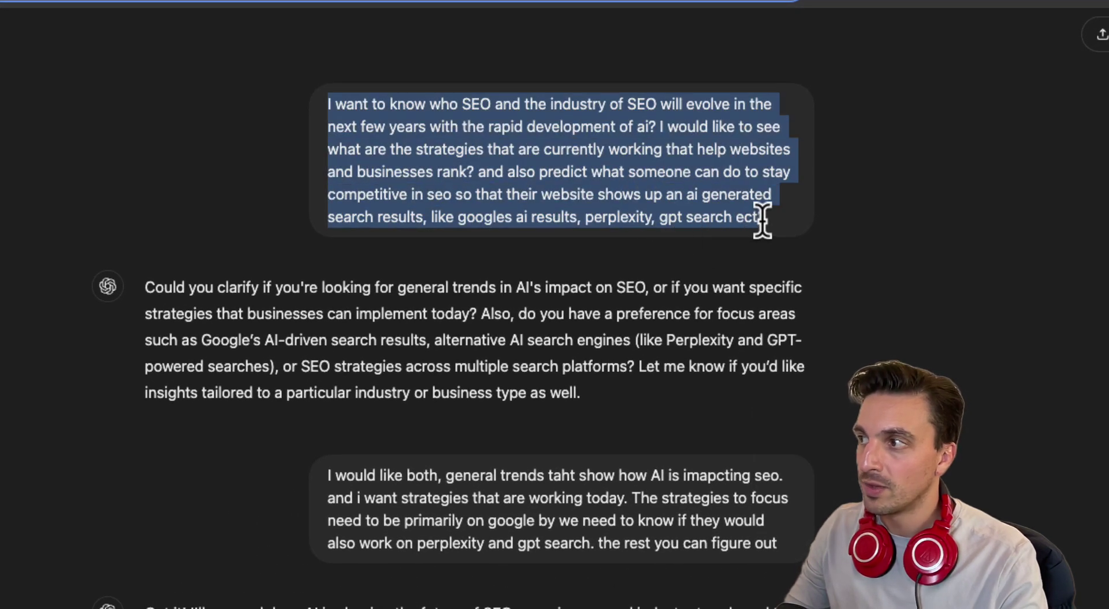
pyautogui.click(757, 223)
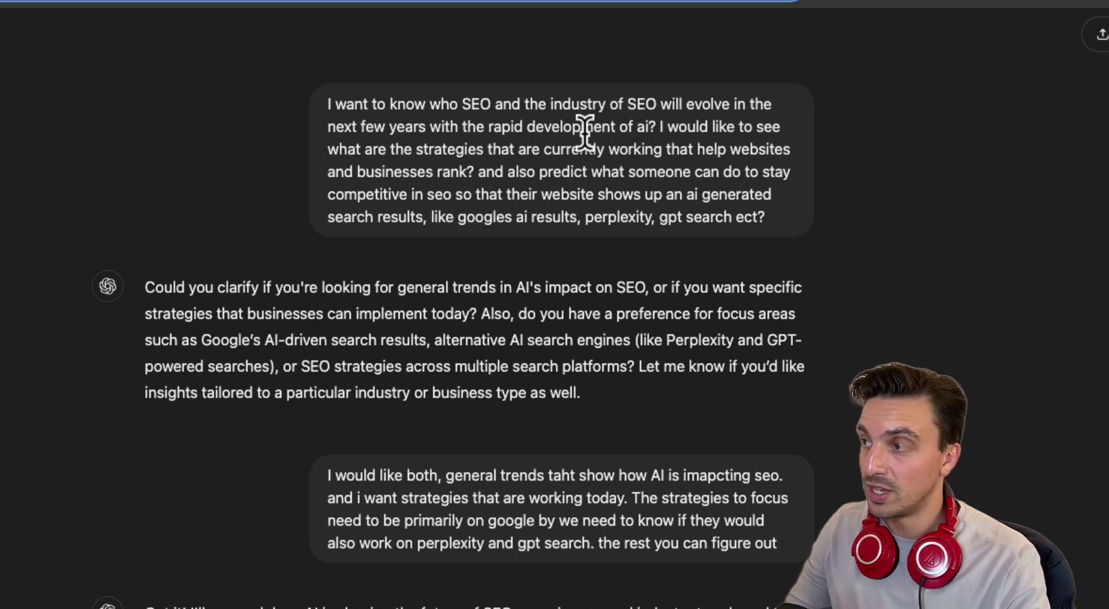
pyautogui.moveTo(657, 123); pyautogui.dragTo(736, 231)
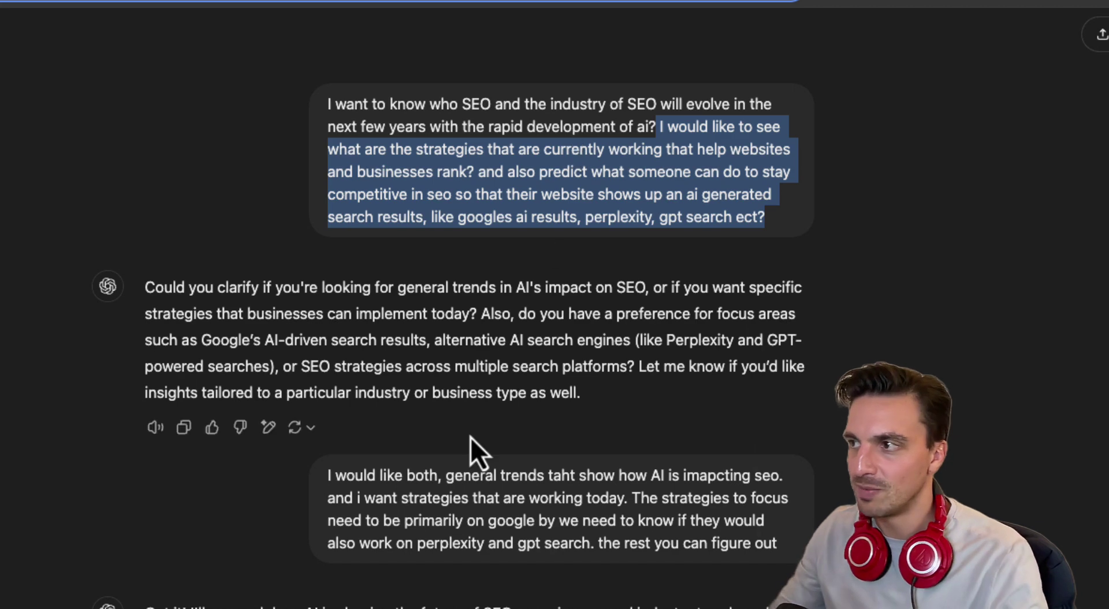
pyautogui.click(485, 194)
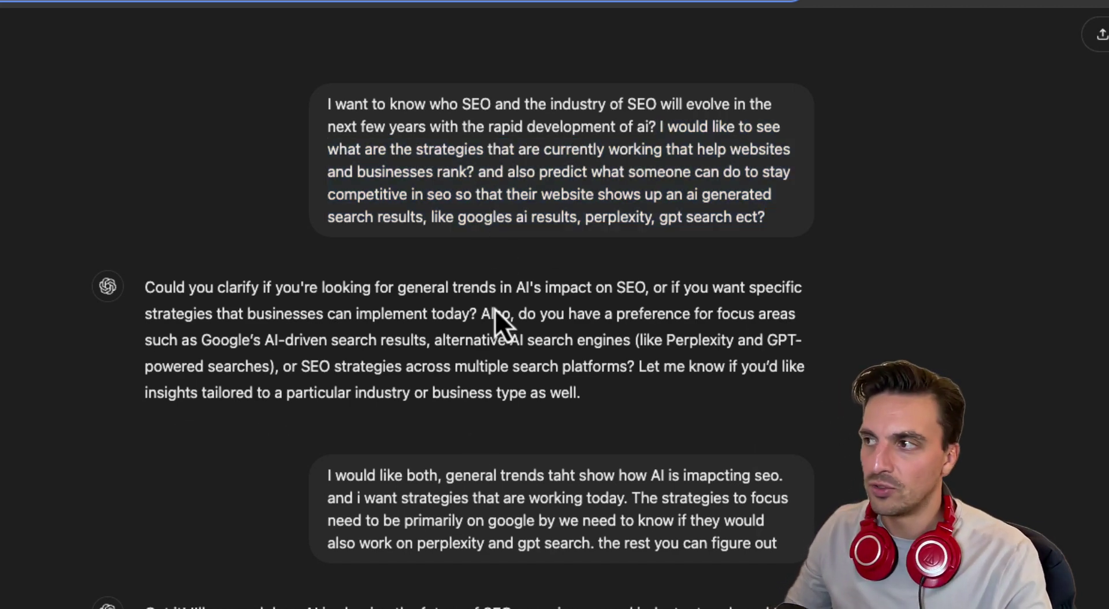
pyautogui.tripleClick(490, 379)
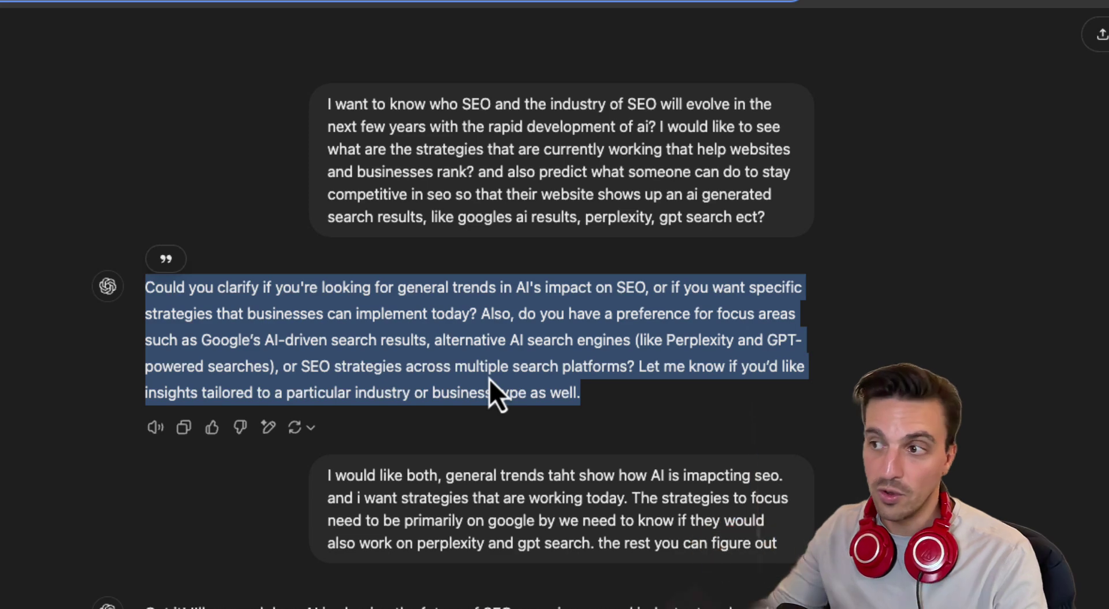
pyautogui.scroll(-3, 503, 400)
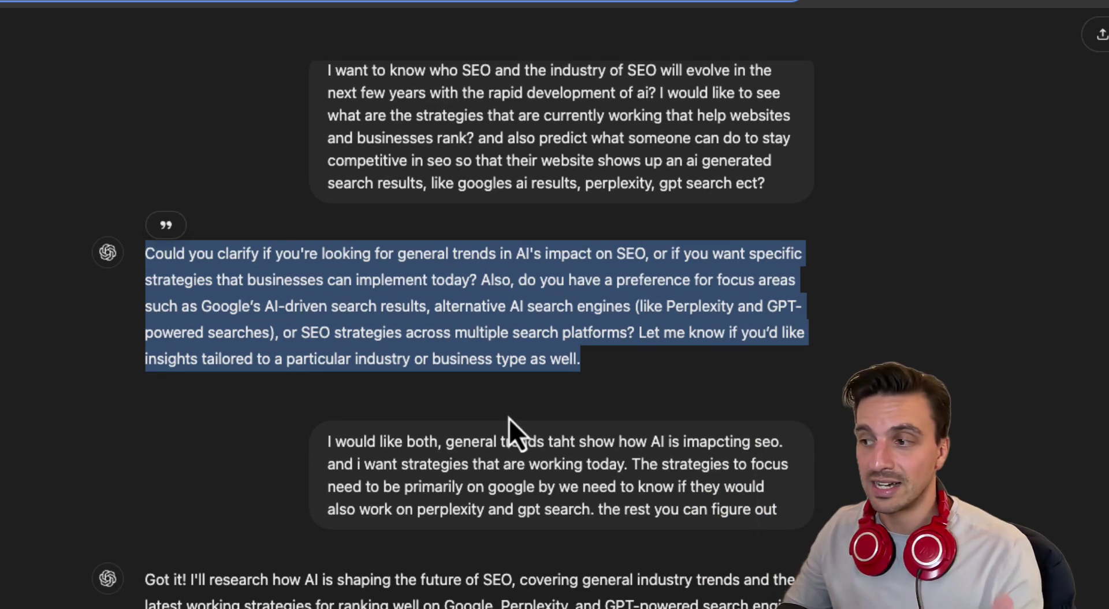
pyautogui.scroll(-5, 535, 465)
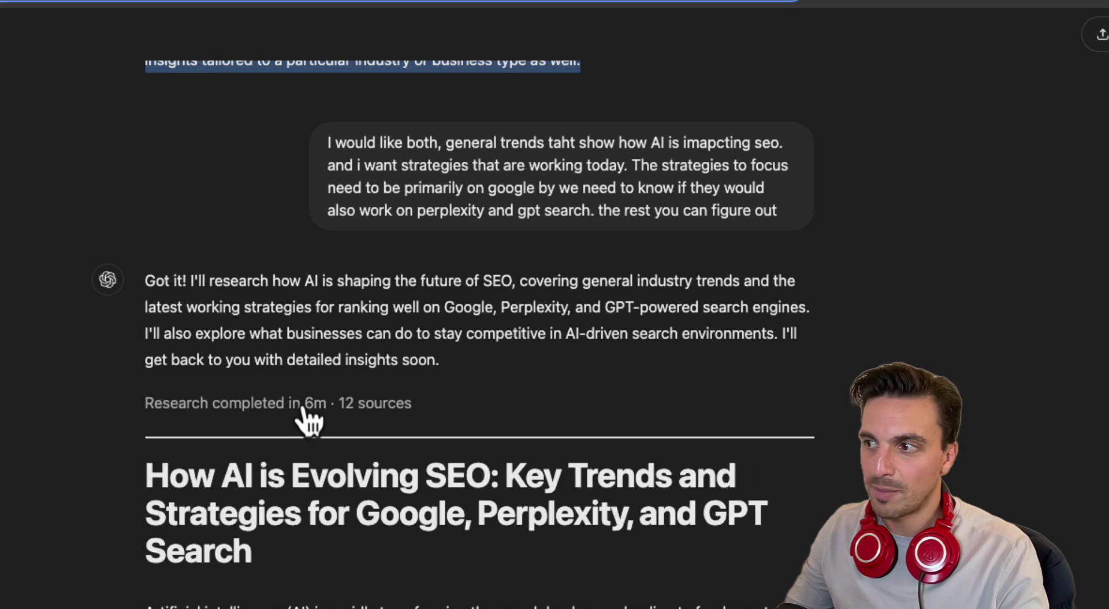
# - Open the research activity of the completed SEO report and skim the report's trends and recommendations
pyautogui.click(346, 408)
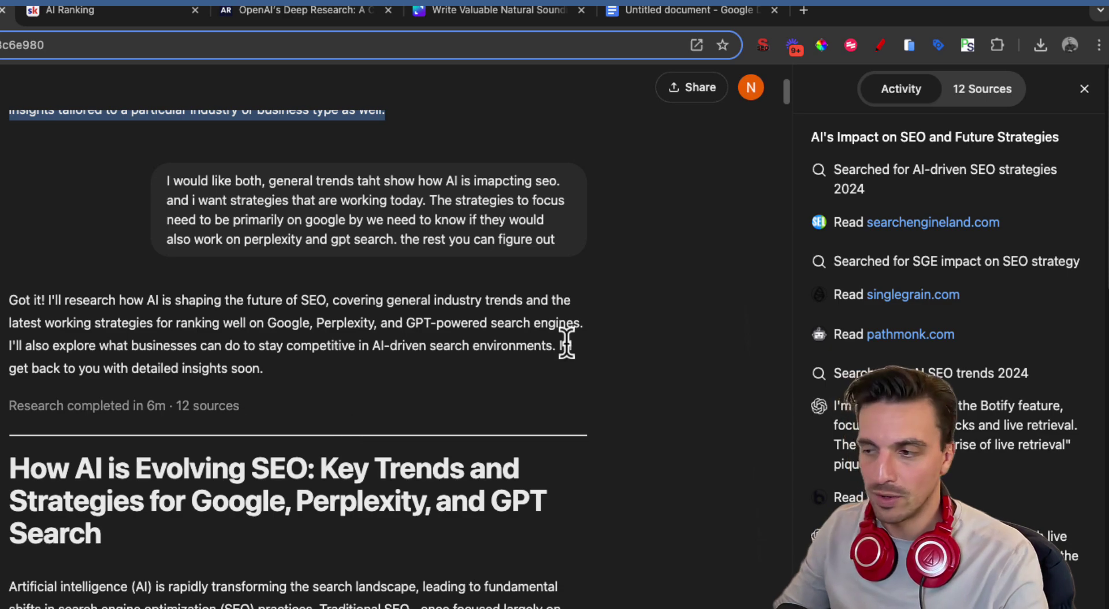
pyautogui.scroll(-5, 465, 376)
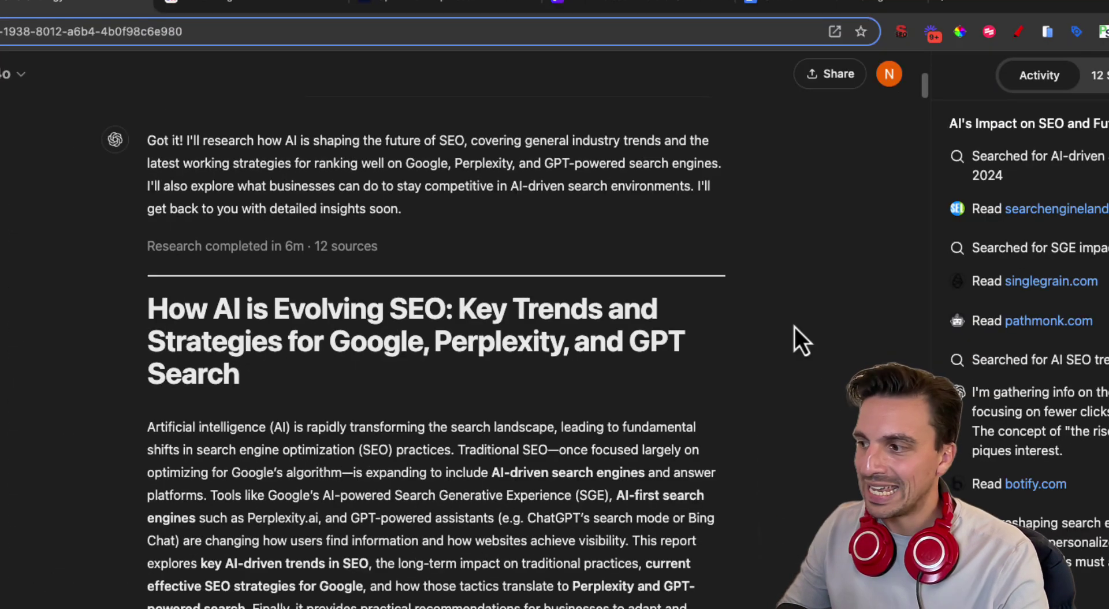
pyautogui.scroll(-9, 641, 506)
pyautogui.scroll(-7, 516, 277)
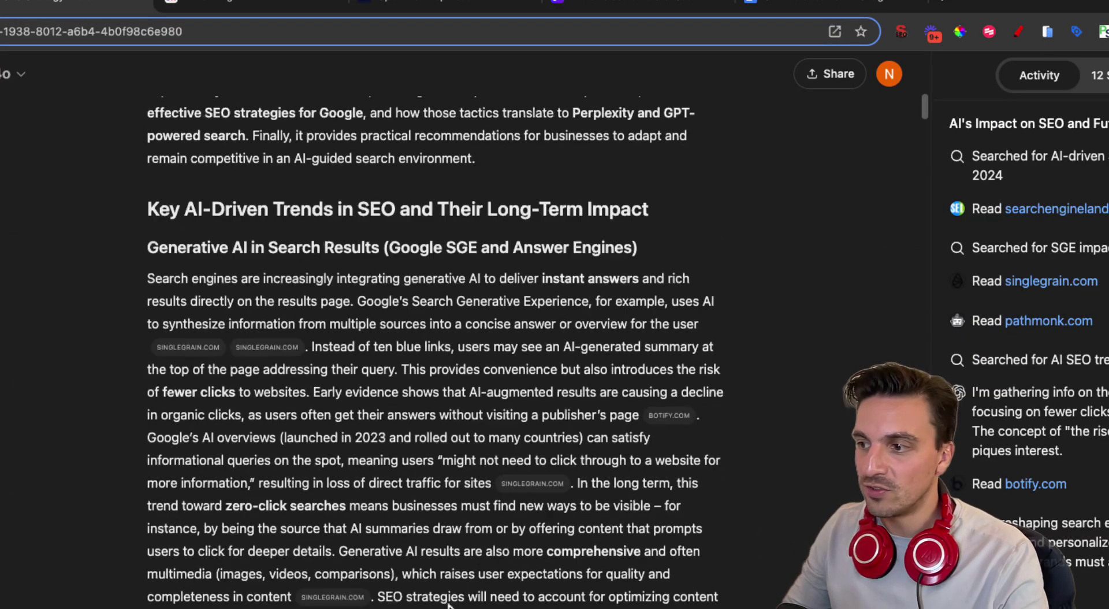
pyautogui.scroll(-20, 532, 444)
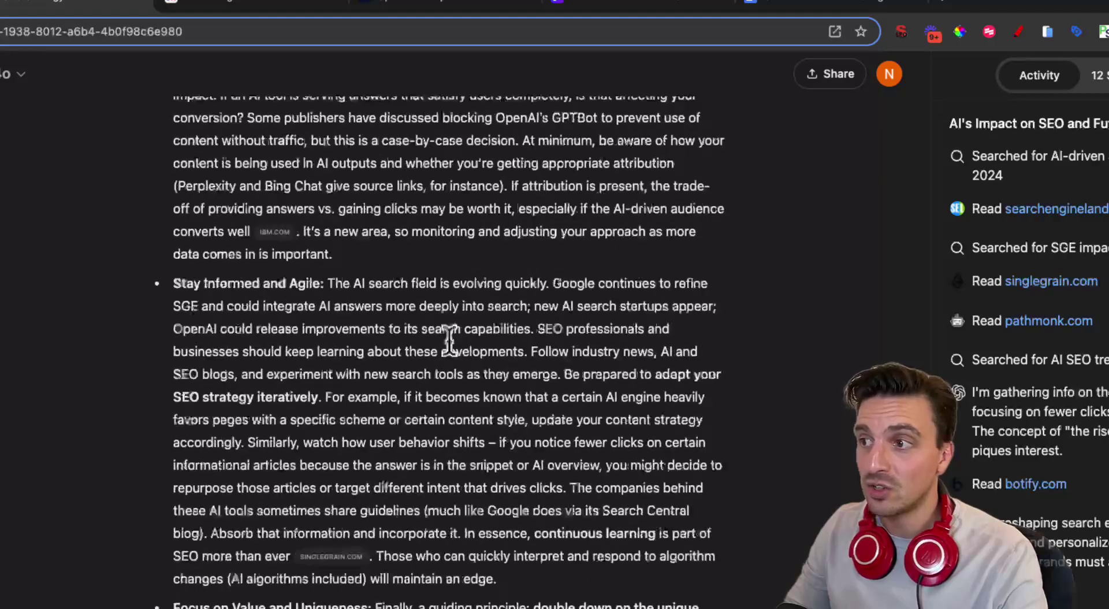
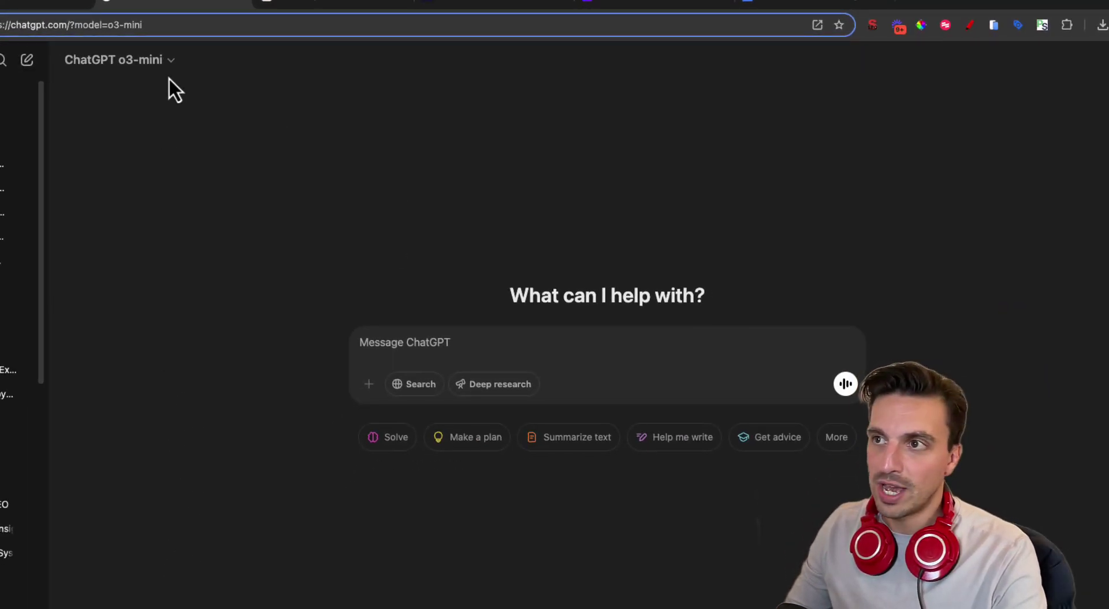
# - With o3-mini, submit a Deep research prompt on autonomous AI agents' negative and positive workforce outcomes, job security impact and how businesses can leverage these tools
pyautogui.click(168, 68)
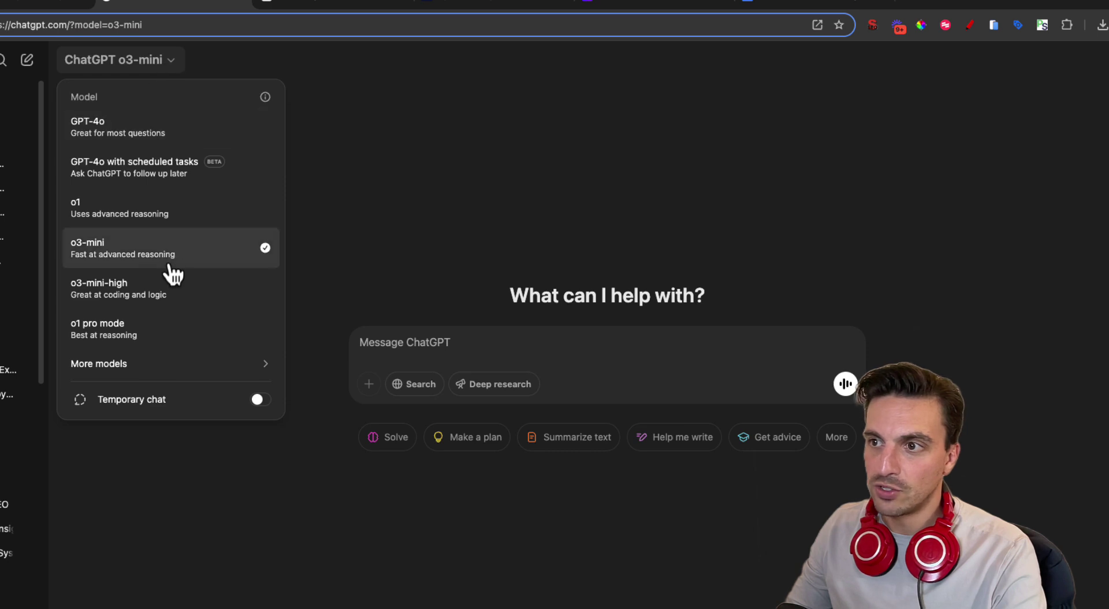
pyautogui.click(343, 261)
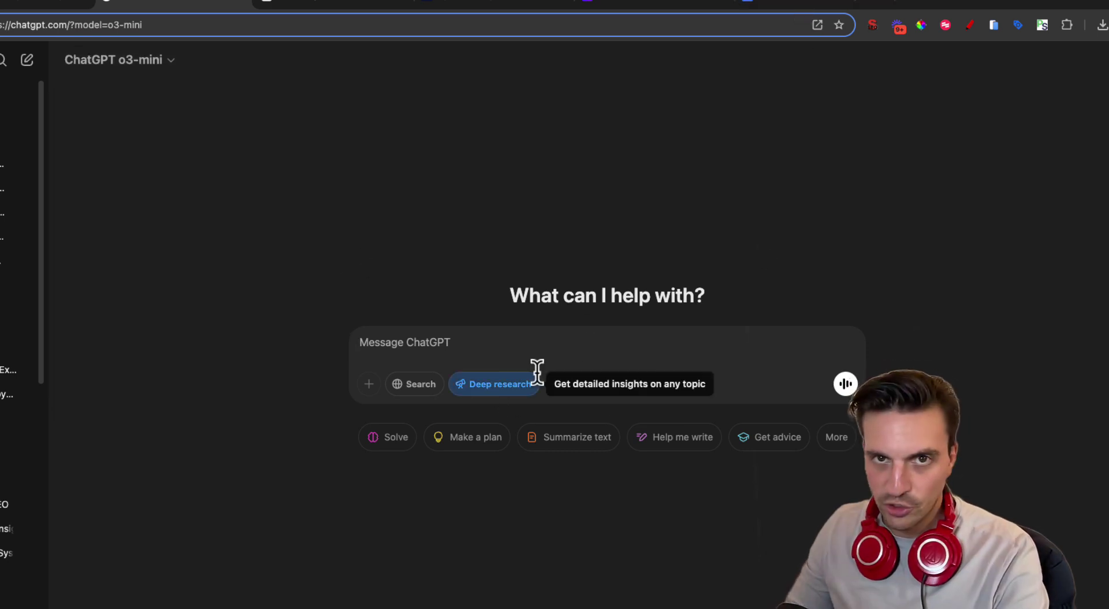
pyautogui.write('I want to find all of the potential negative and positive outcomes that will arise from the release of autonomous AI agents into the work force. I would like to understand how it will impact job security and how businesses can leverage these tools')
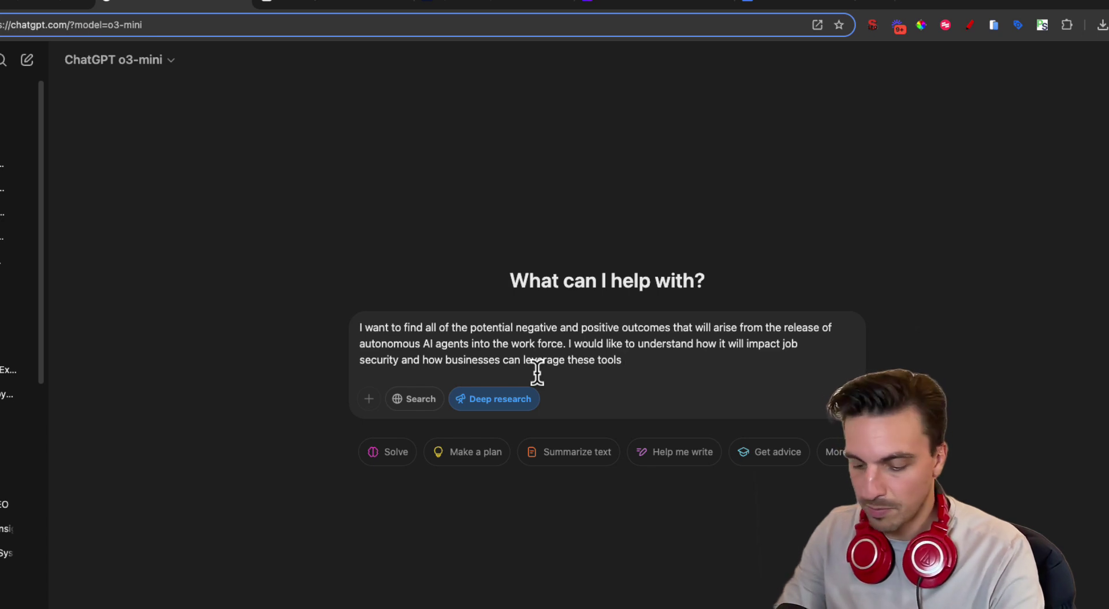
pyautogui.press('super+equal')
pyautogui.press('super+equal')
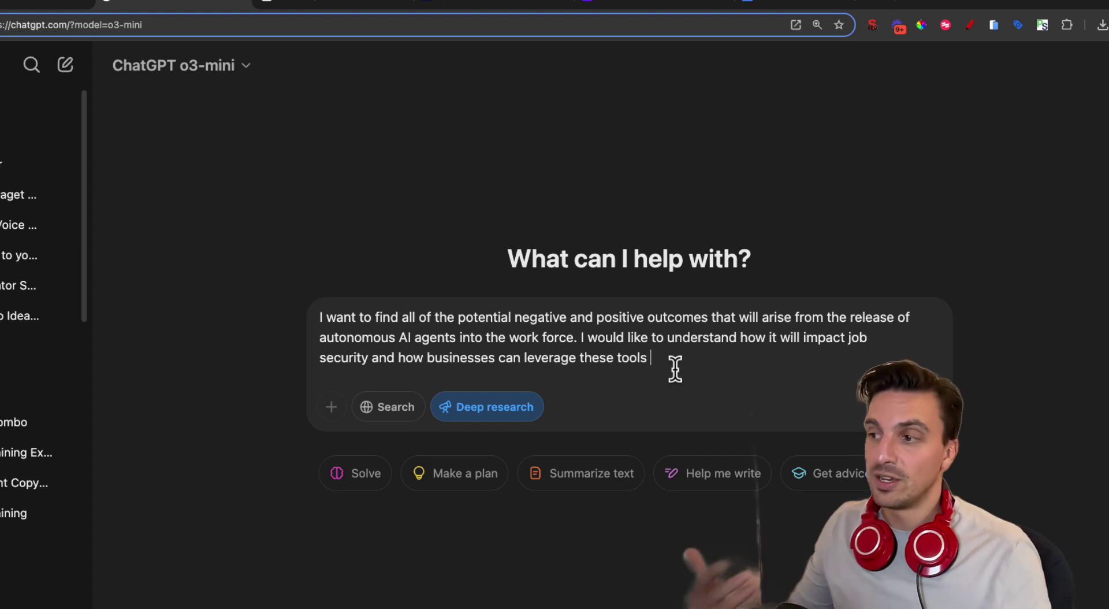
pyautogui.click(502, 416)
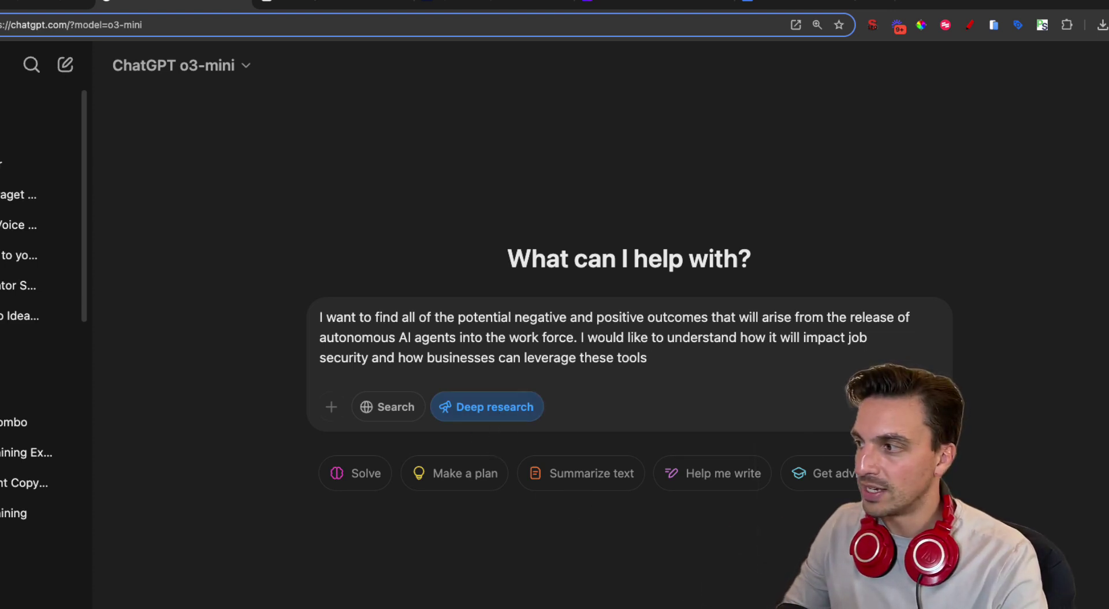
pyautogui.press('Return')
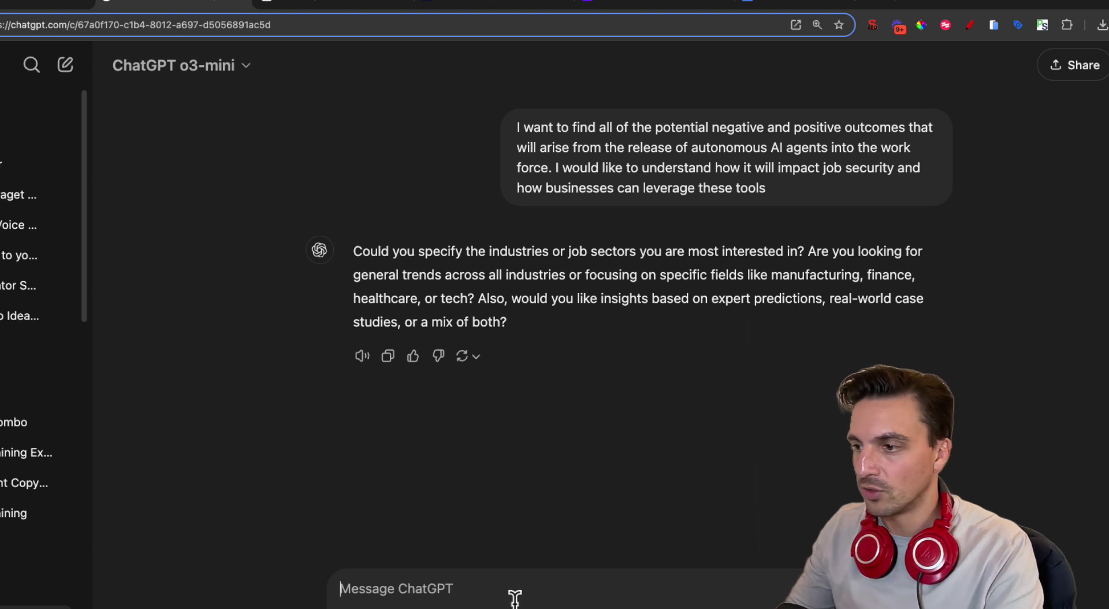
# - Answer the clarifying questions with the marketing and SEO market, general trends and insights based on expert predictions, and start the research
pyautogui.write('I am')
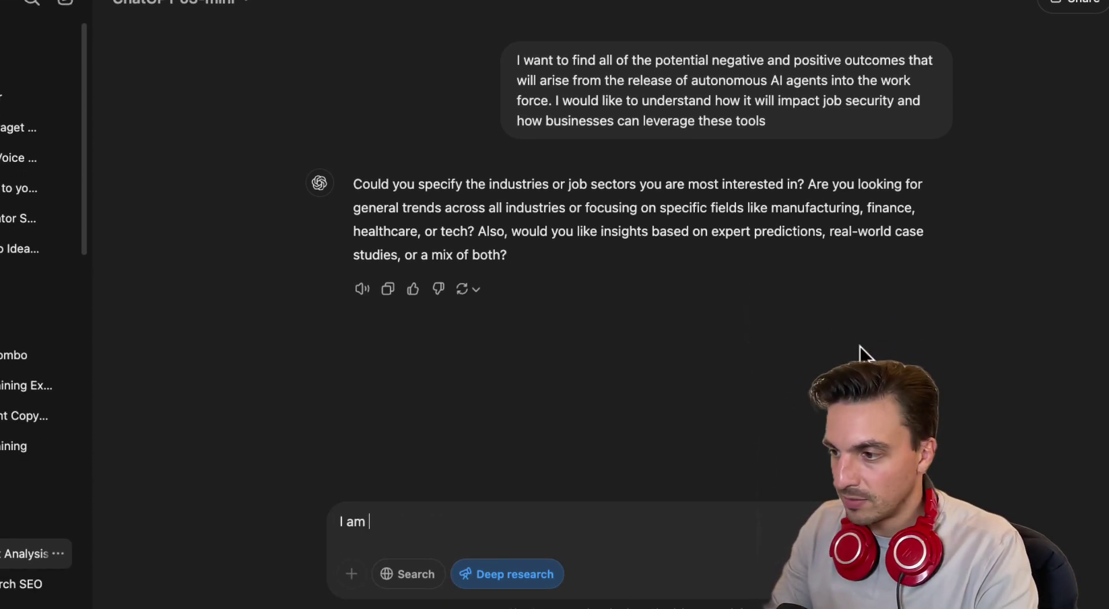
pyautogui.write('interested in the marketing in seo market,, i want to undersatnd general tr')
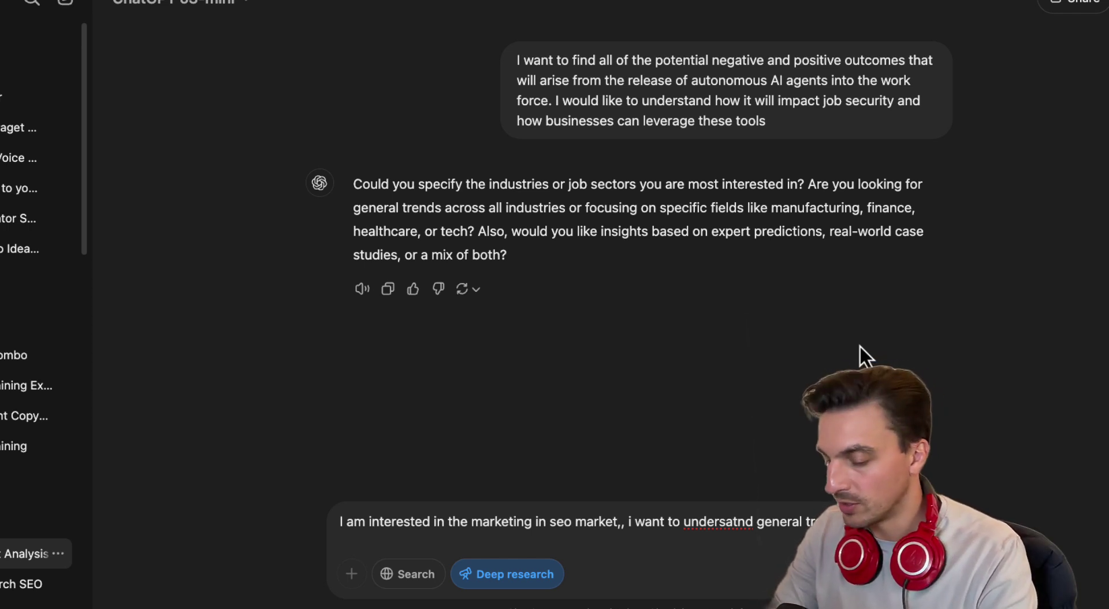
pyautogui.write('ends. i want insights based on expert predictions')
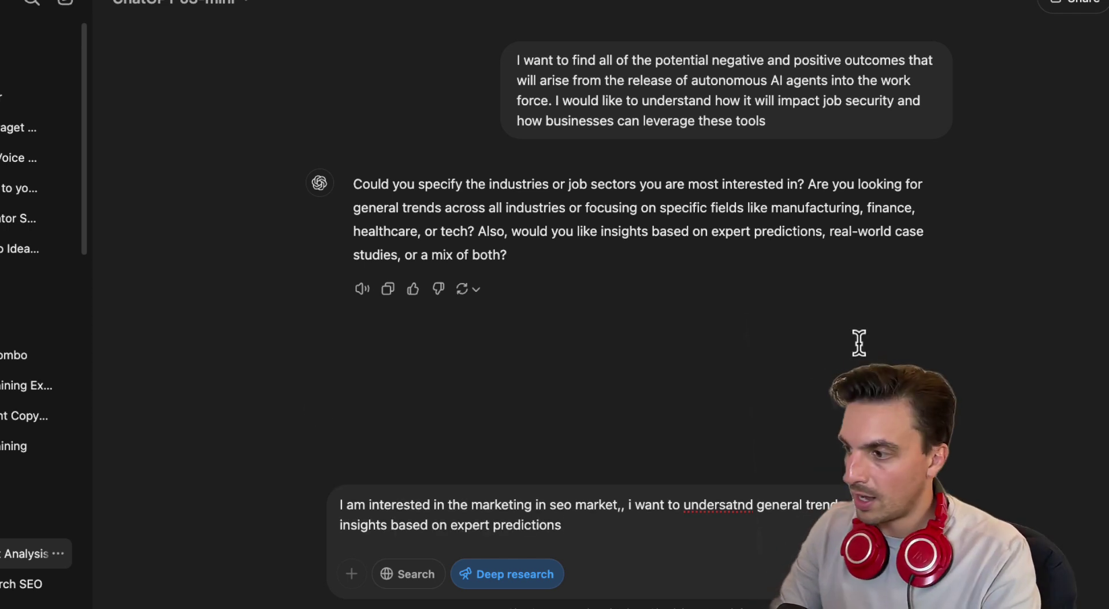
pyautogui.press('Return')
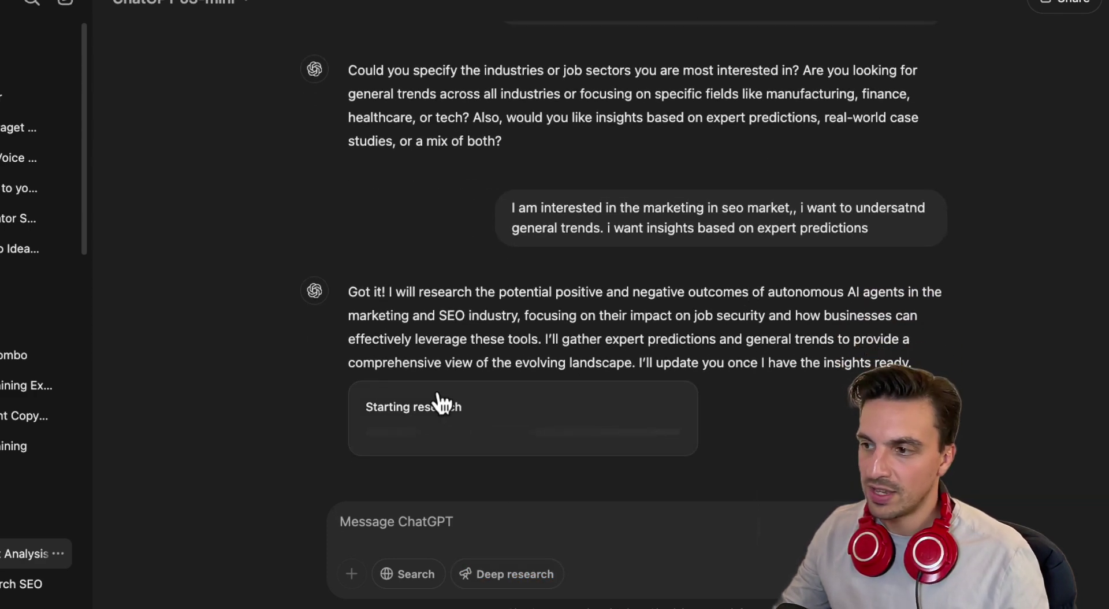
pyautogui.click(433, 410)
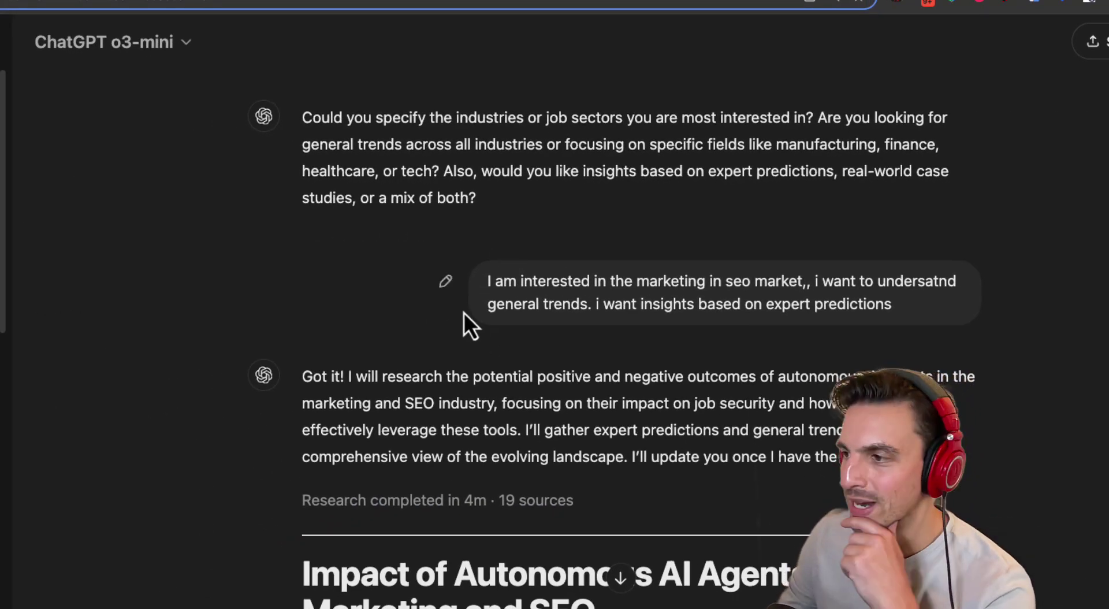
# - Open the completed research's activity log and skim its searches, sites read and reasoning through to the final outline
pyautogui.scroll(-1, 398, 321)
pyautogui.scroll(-3, 401, 320)
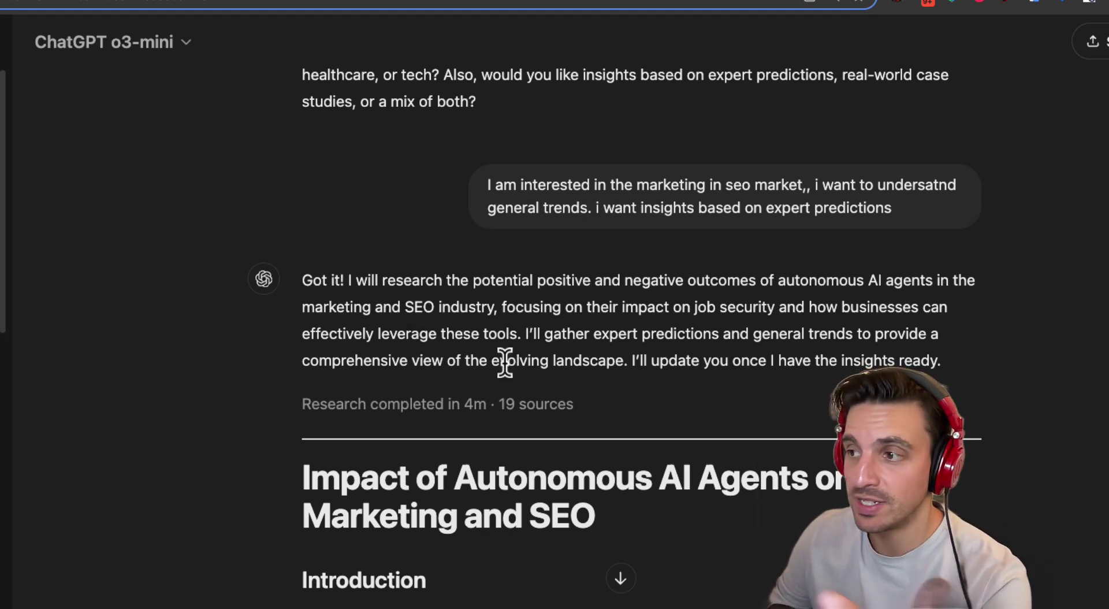
pyautogui.click(412, 404)
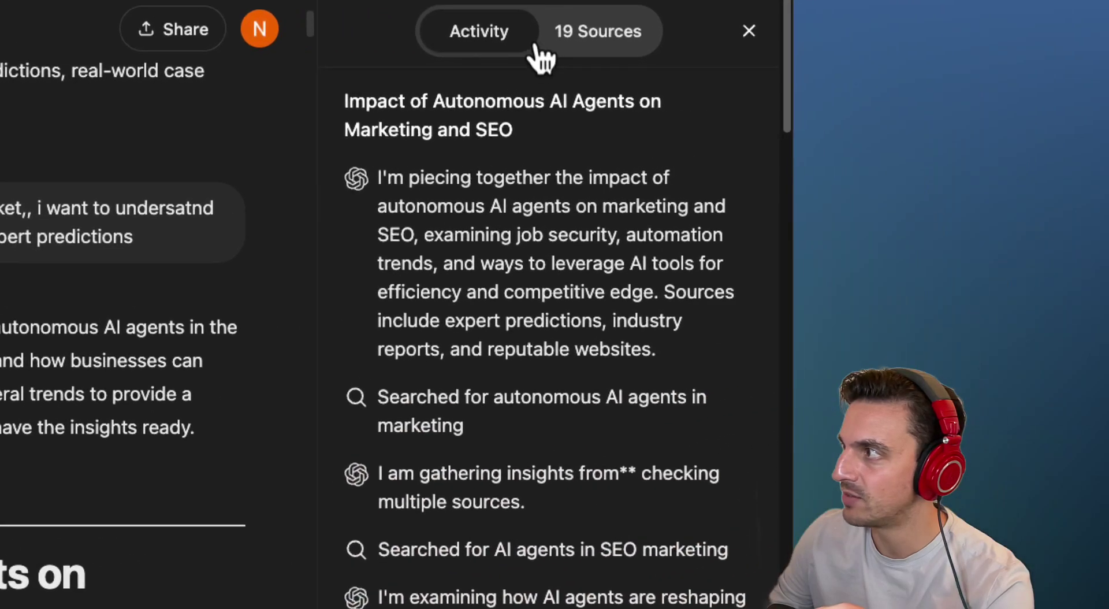
pyautogui.scroll(-12, 573, 259)
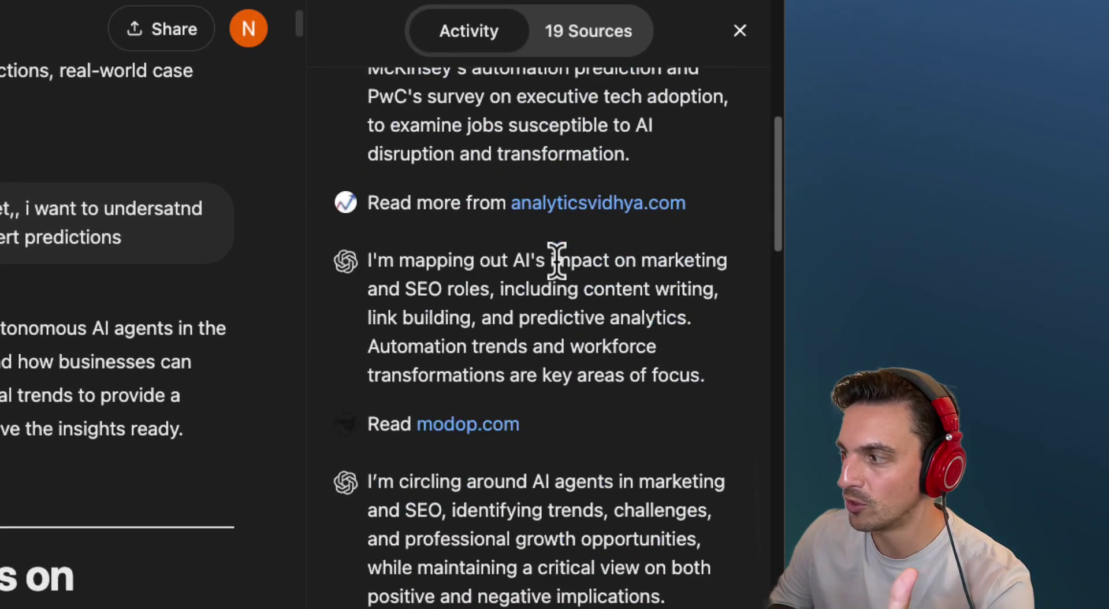
pyautogui.scroll(-15, 557, 260)
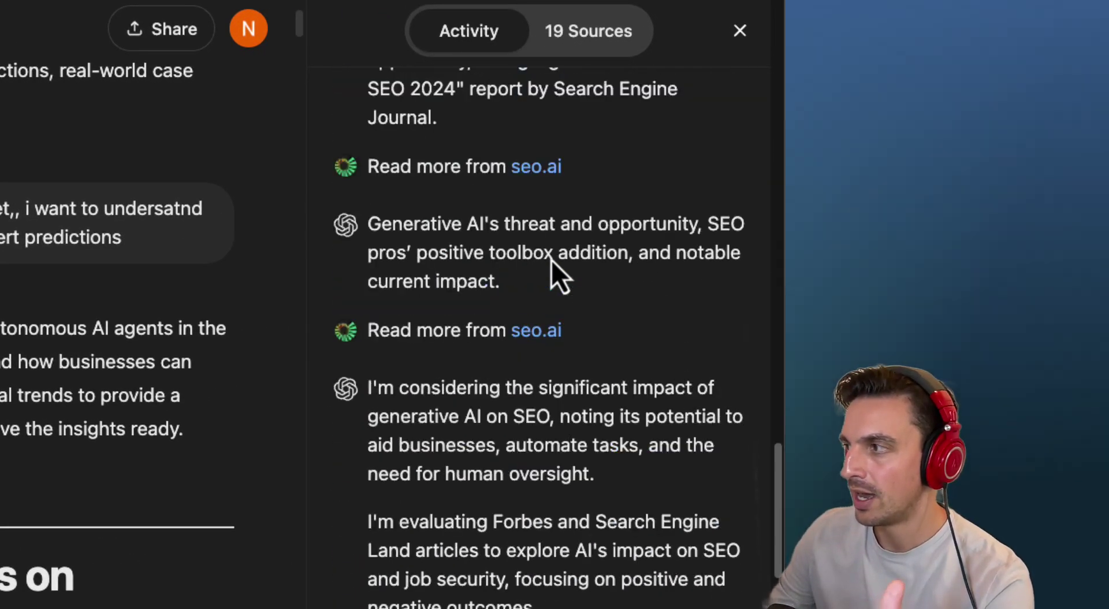
pyautogui.scroll(-10, 552, 260)
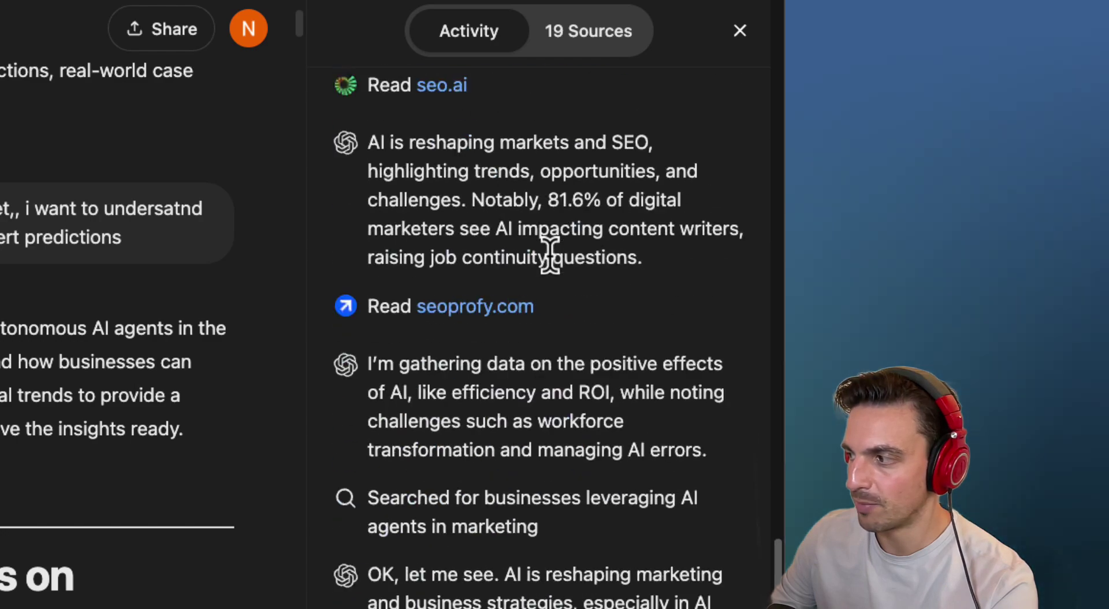
pyautogui.scroll(-12, 550, 254)
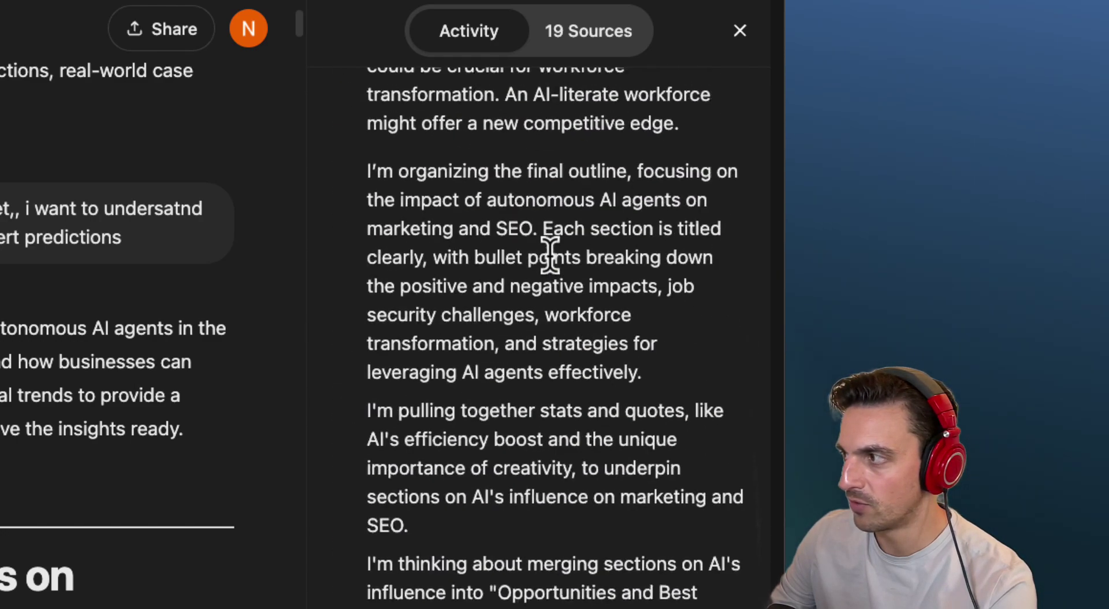
pyautogui.scroll(20, 552, 255)
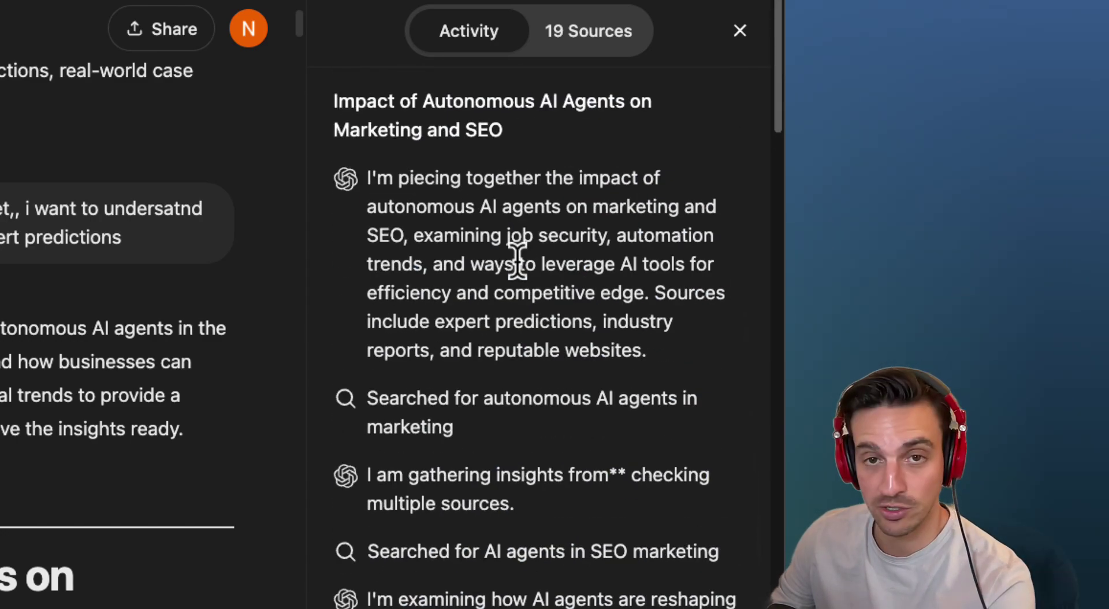
# - Browse the list of sources behind the report, return to the activity log and close the research details
pyautogui.click(580, 53)
pyautogui.scroll(-5, 632, 205)
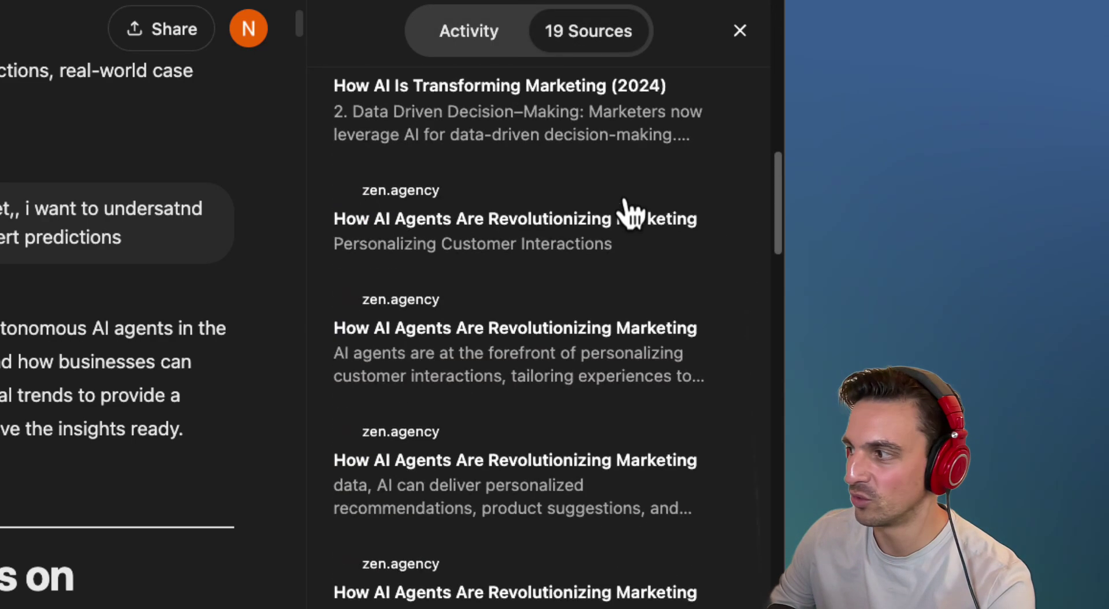
pyautogui.scroll(-8, 631, 211)
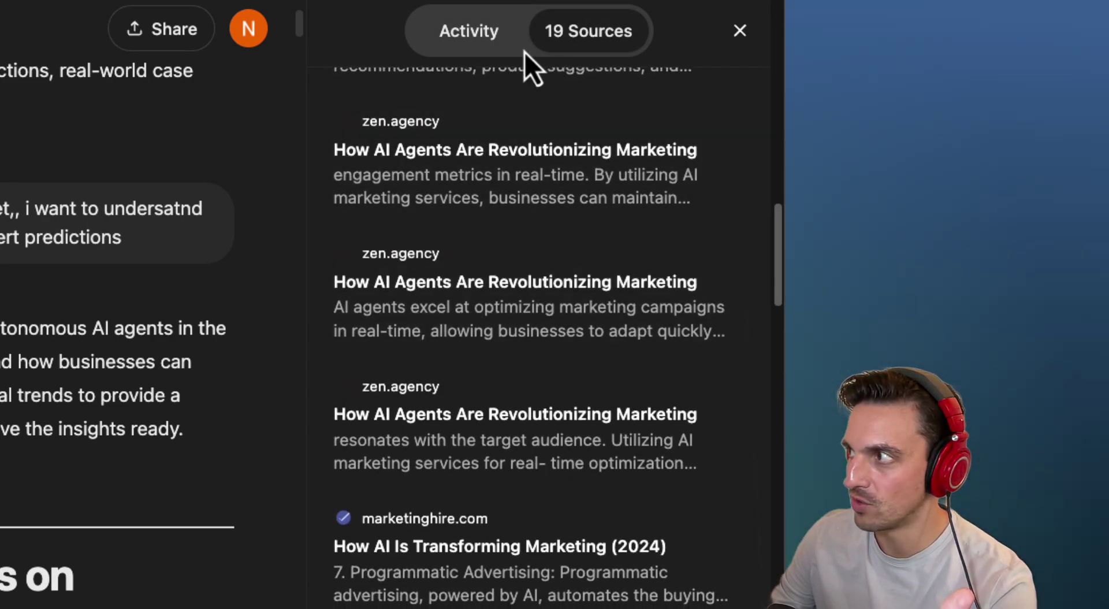
pyautogui.click(496, 49)
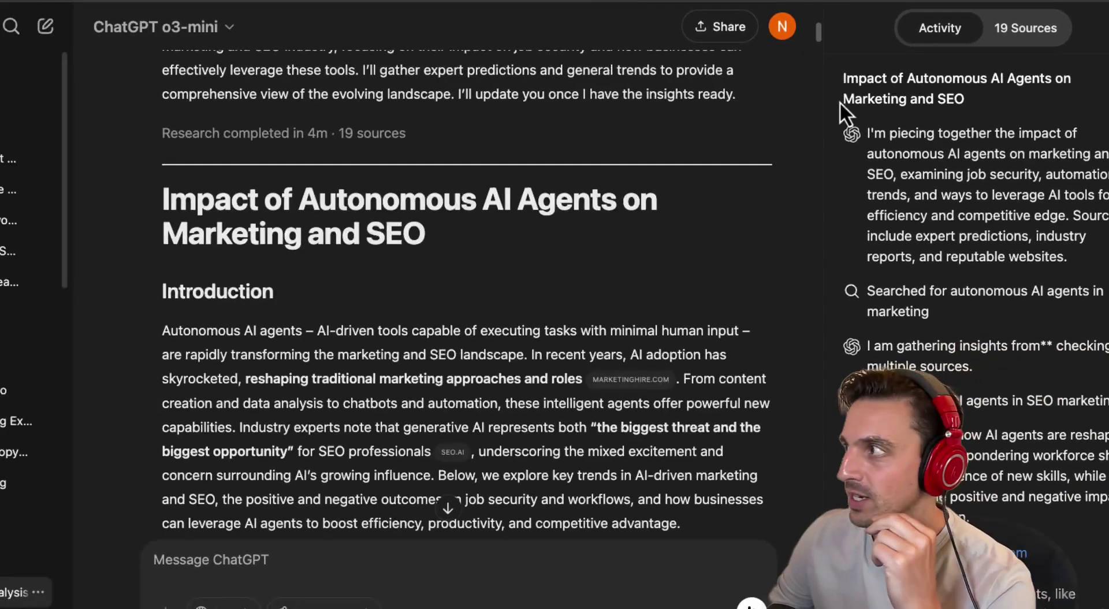
pyautogui.press('Escape')
# - Read the report on autonomous AI agents in marketing and SEO, from the introduction and key trends to the challenges
pyautogui.scroll(-3, 552, 283)
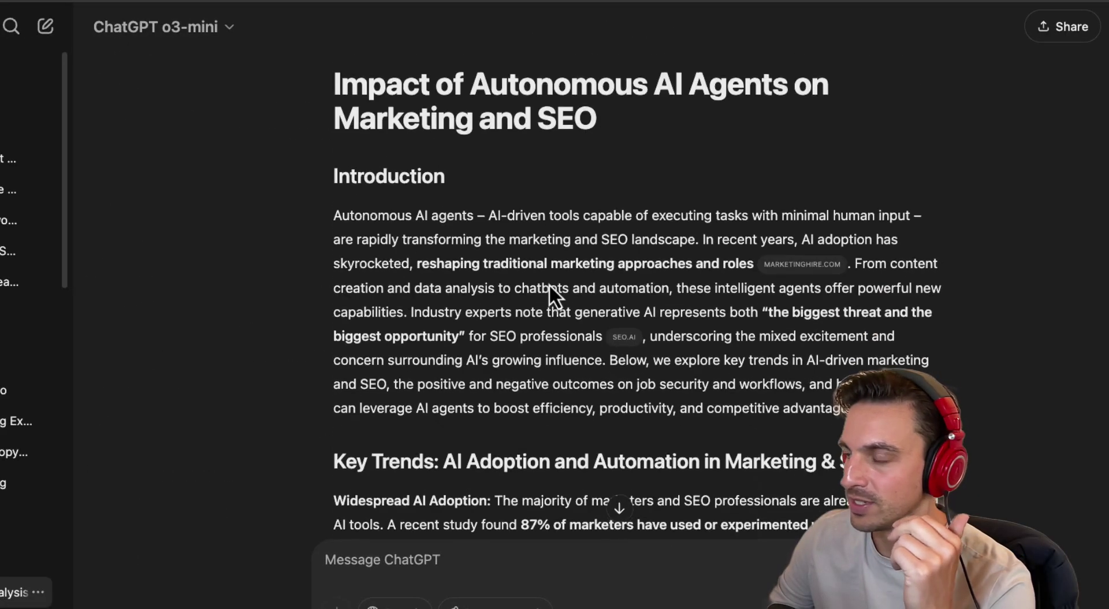
pyautogui.scroll(-2, 576, 271)
pyautogui.scroll(10, 576, 271)
pyautogui.scroll(-6, 576, 271)
pyautogui.moveTo(362, 266); pyautogui.dragTo(618, 307)
pyautogui.click(605, 287)
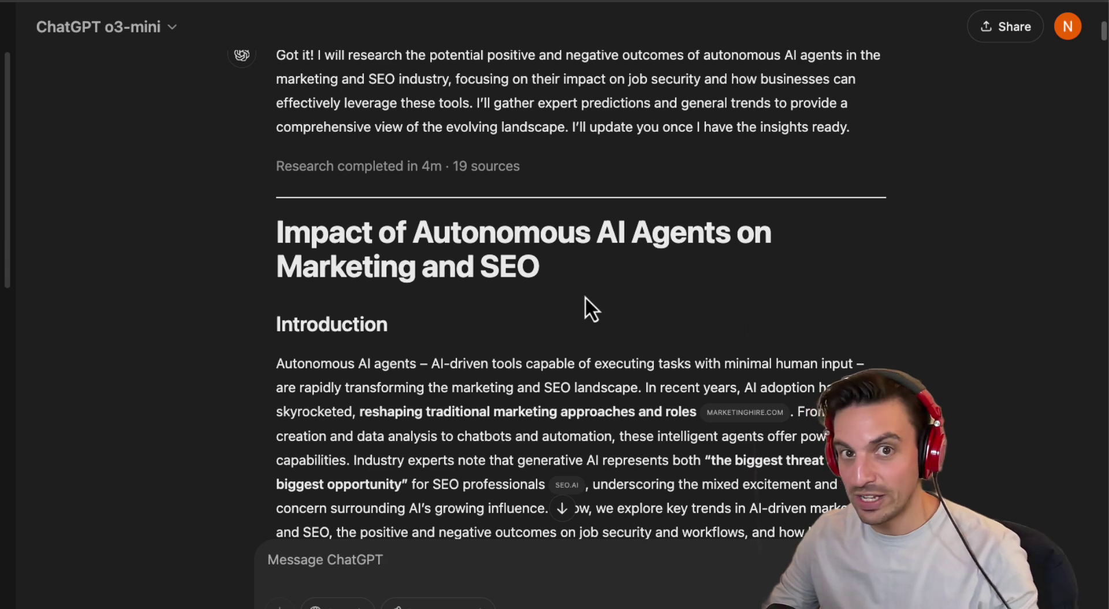
pyautogui.scroll(-8, 634, 306)
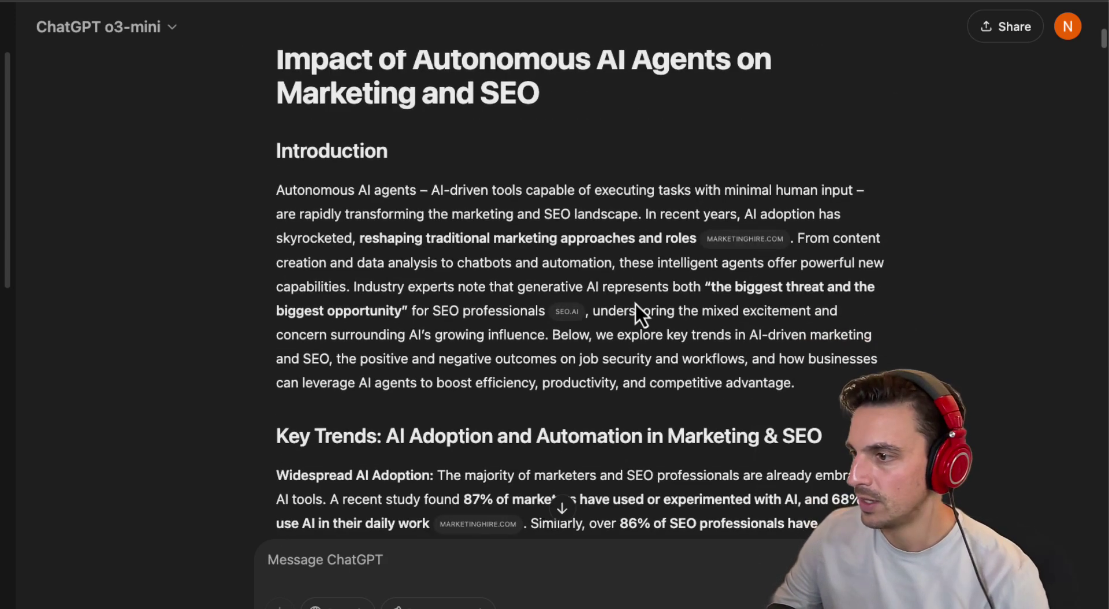
pyautogui.scroll(4, 645, 283)
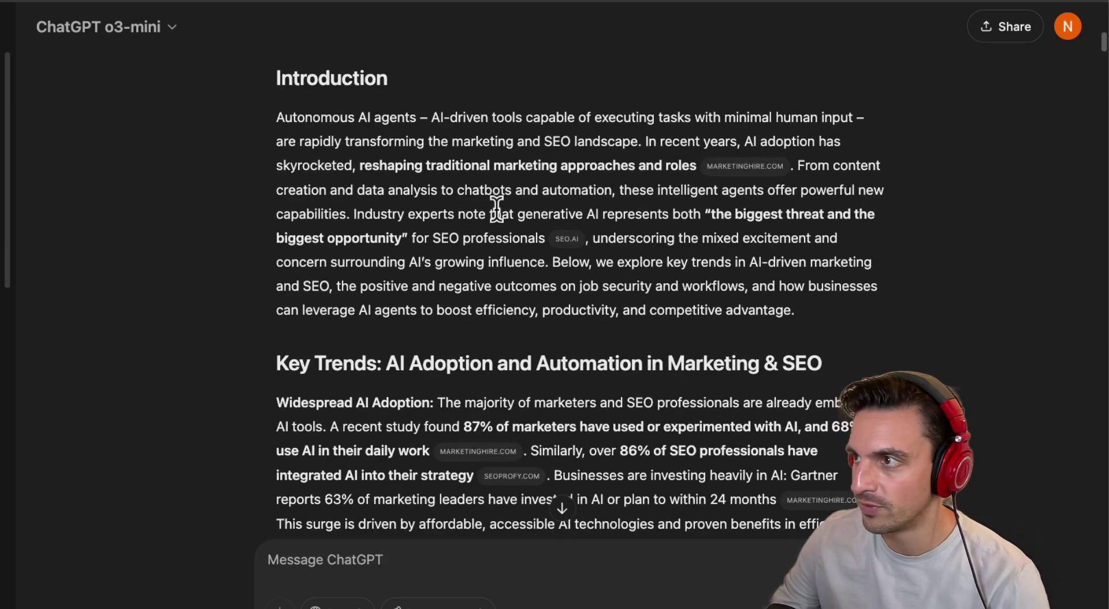
pyautogui.scroll(-15, 511, 185)
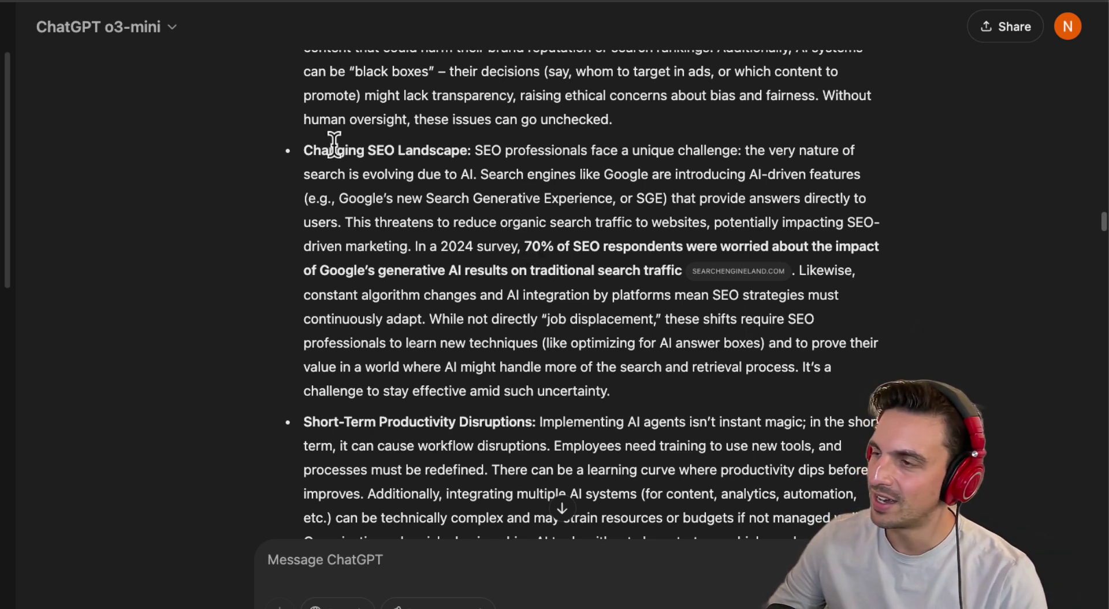
# - Highlight the Changing SEO Landscape heading, the 2024 survey mention and the claim about Google's generative AI results while reading that point
pyautogui.moveTo(325, 148); pyautogui.dragTo(383, 148)
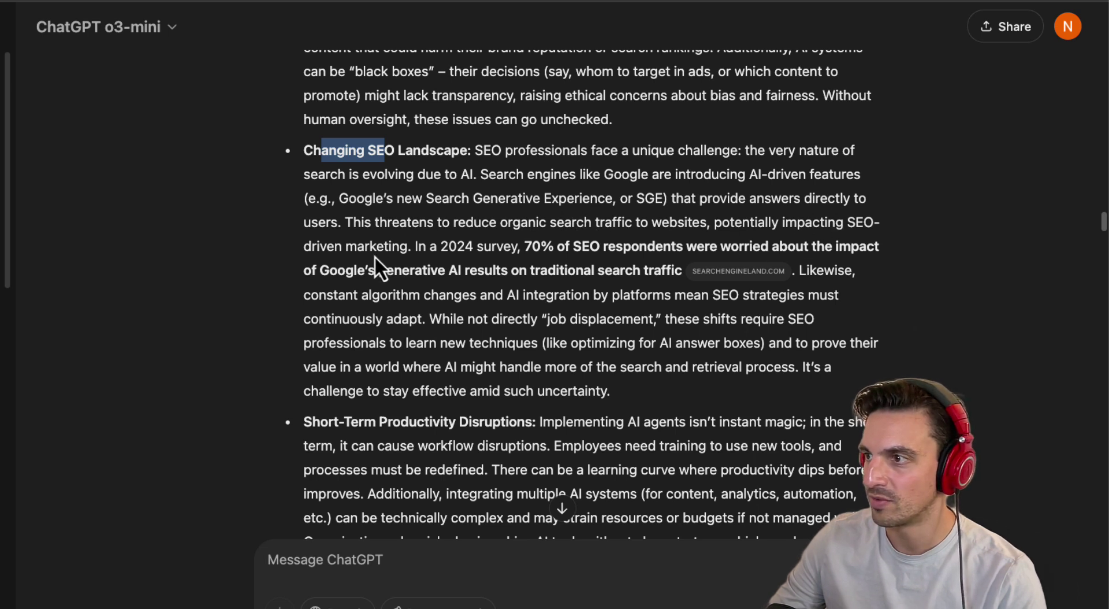
pyautogui.moveTo(440, 246); pyautogui.dragTo(500, 245)
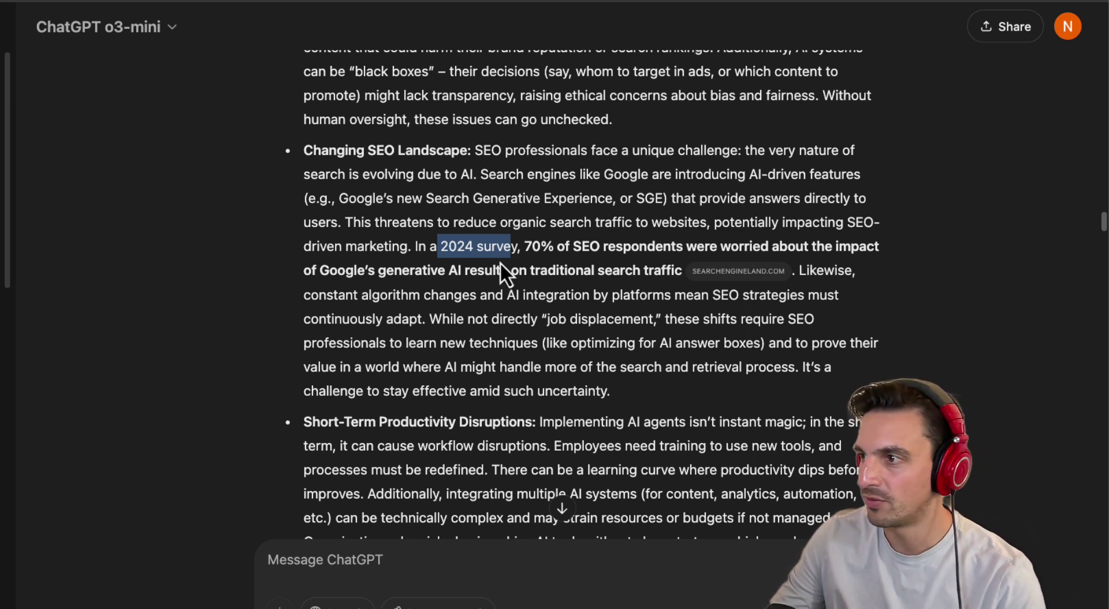
pyautogui.moveTo(564, 247); pyautogui.dragTo(678, 264)
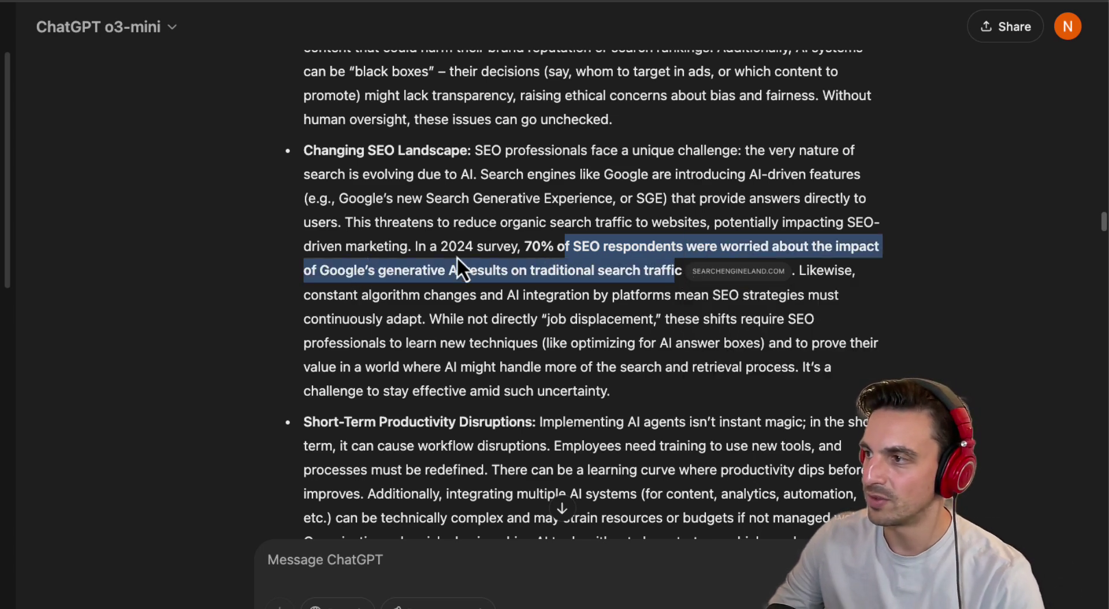
pyautogui.click(524, 271)
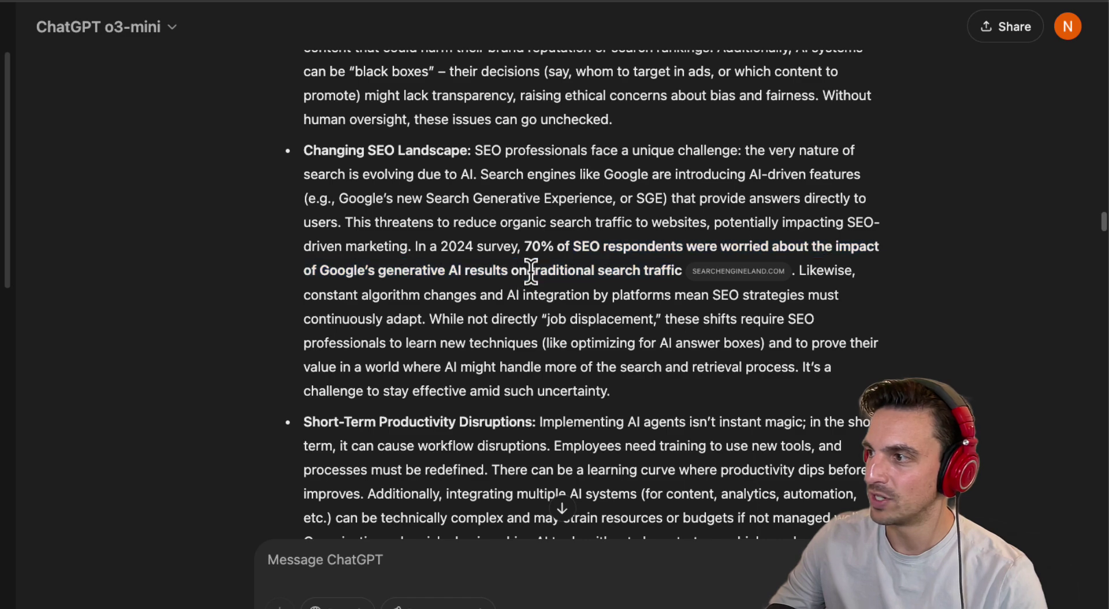
pyautogui.scroll(-1, 595, 279)
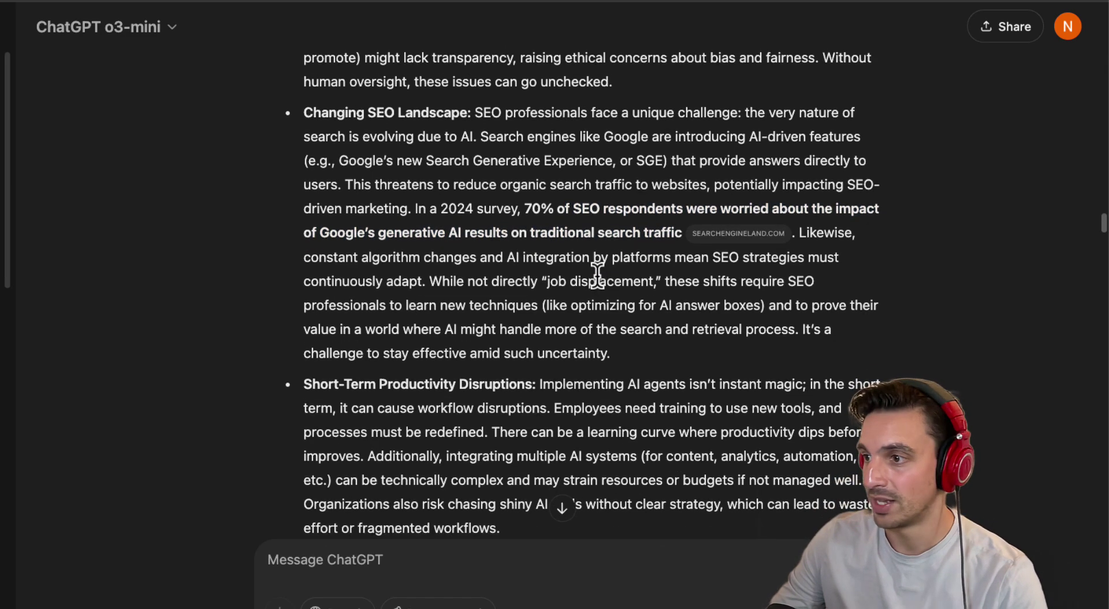
# - Skim the rest of the report, from the Short-Term Productivity Disruptions point through workforce transformation to the closing source list
pyautogui.scroll(-5, 597, 273)
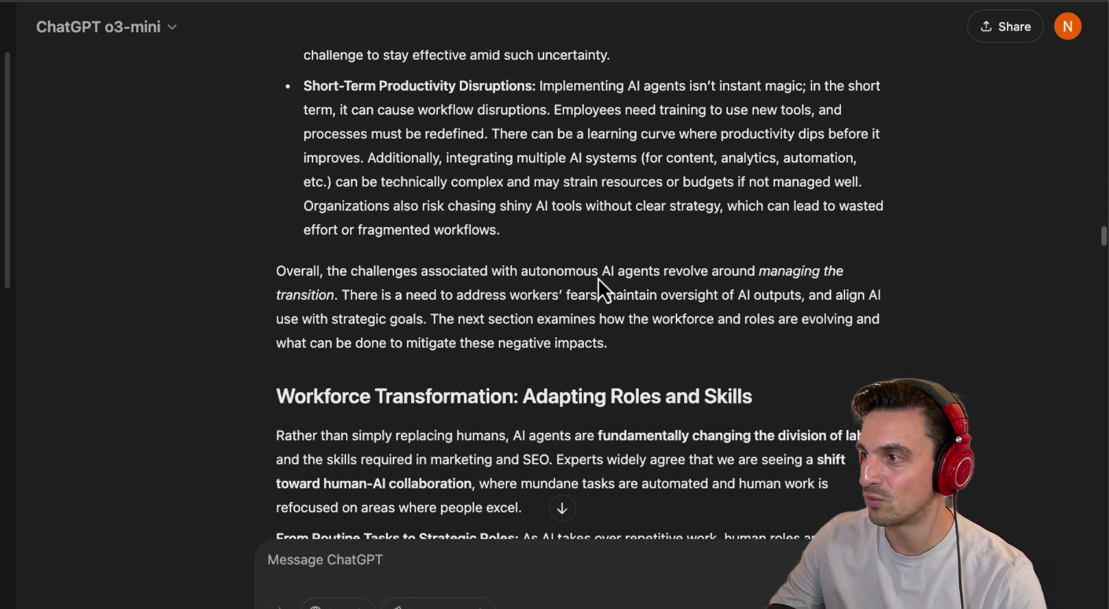
pyautogui.scroll(-15, 598, 276)
pyautogui.scroll(-20, 598, 271)
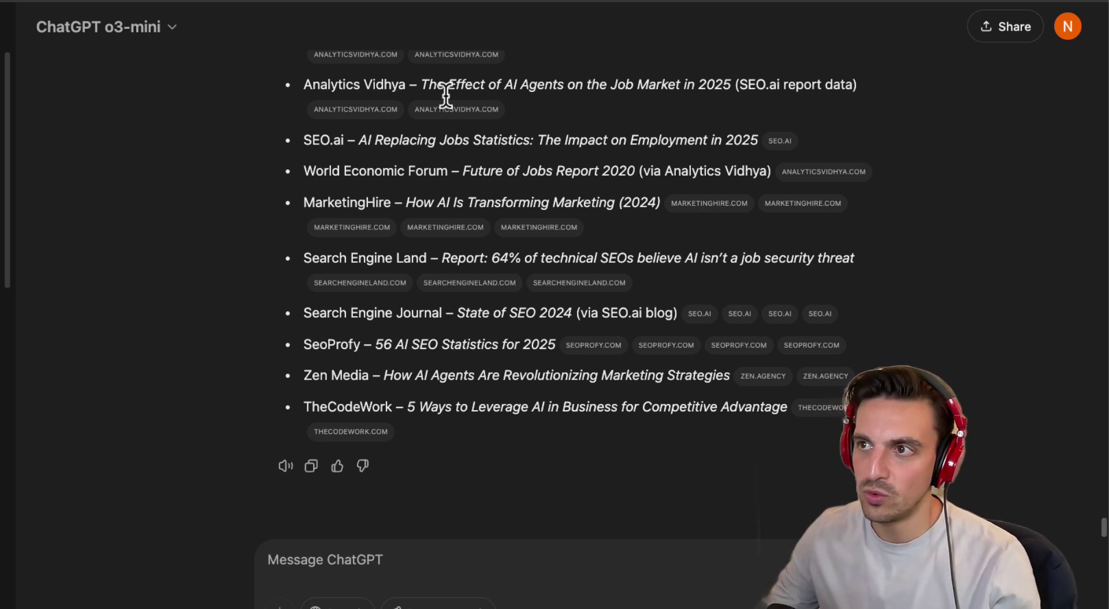
pyautogui.moveTo(528, 603)
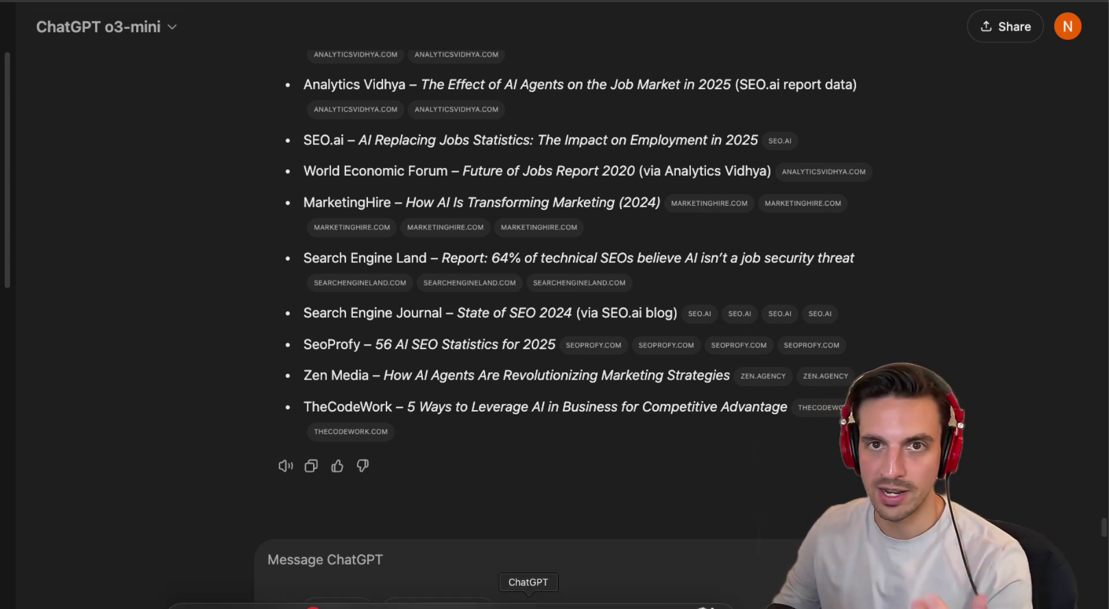
# - Switch to the Canva whiteboard and review the Prompting o3 Mini guidelines for writing natural-sounding blogs
pyautogui.click(359, 555)
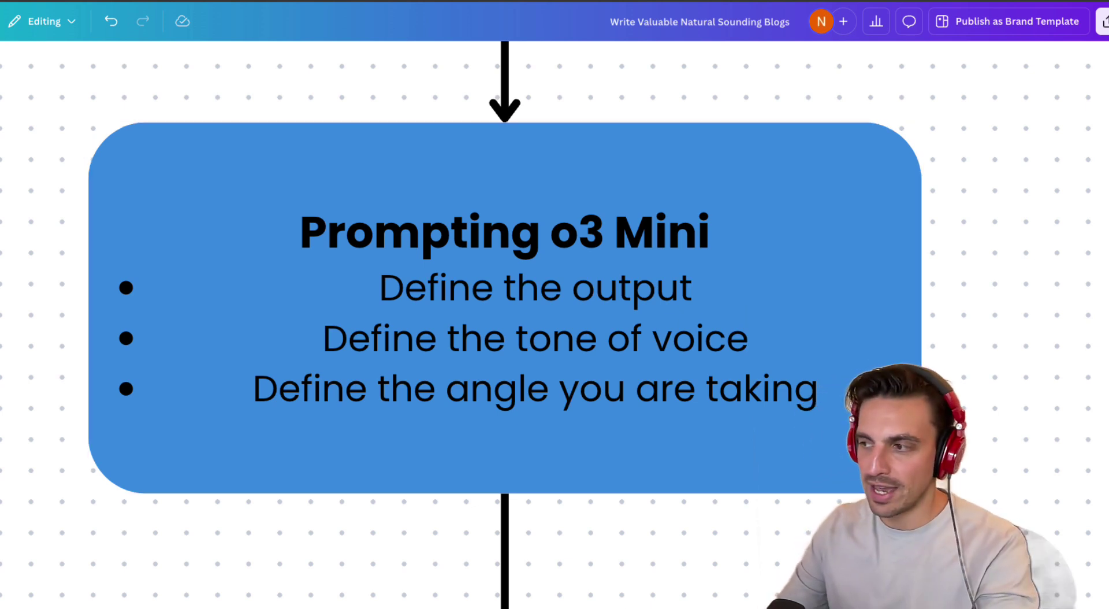
pyautogui.scroll(-2, 656, 272)
pyautogui.scroll(3, 652, 283)
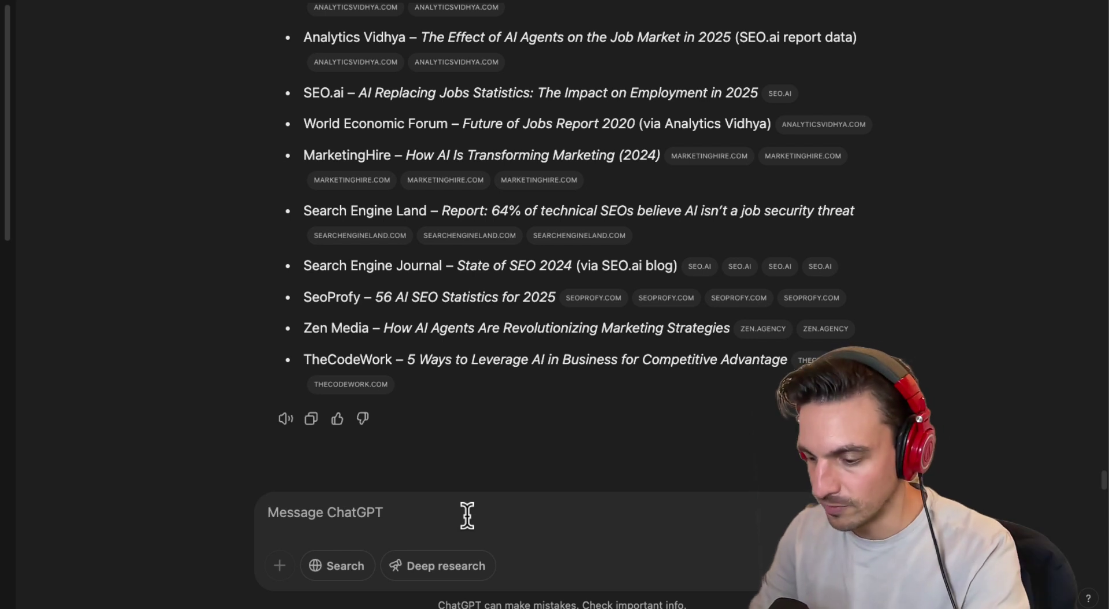
# - Paste a prompt for a conversational 1500-2000-word blog post with hyperlinked research URLs and a learn-AI-tools-or-be-replaced angle, and review its wording
pyautogui.press('super+v')
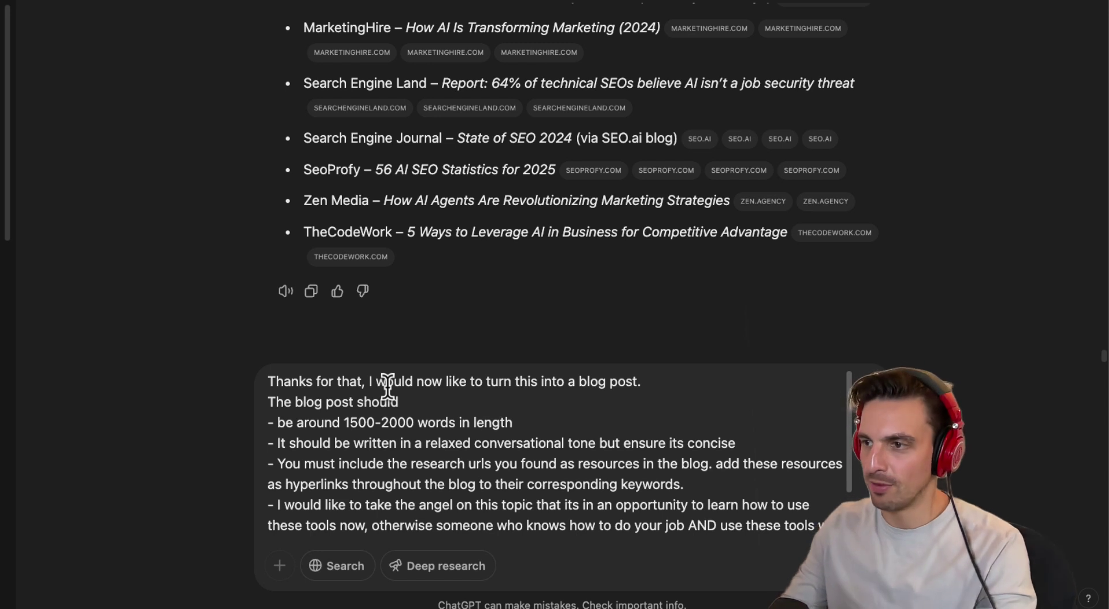
pyautogui.scroll(-2, 393, 385)
pyautogui.scroll(2, 462, 407)
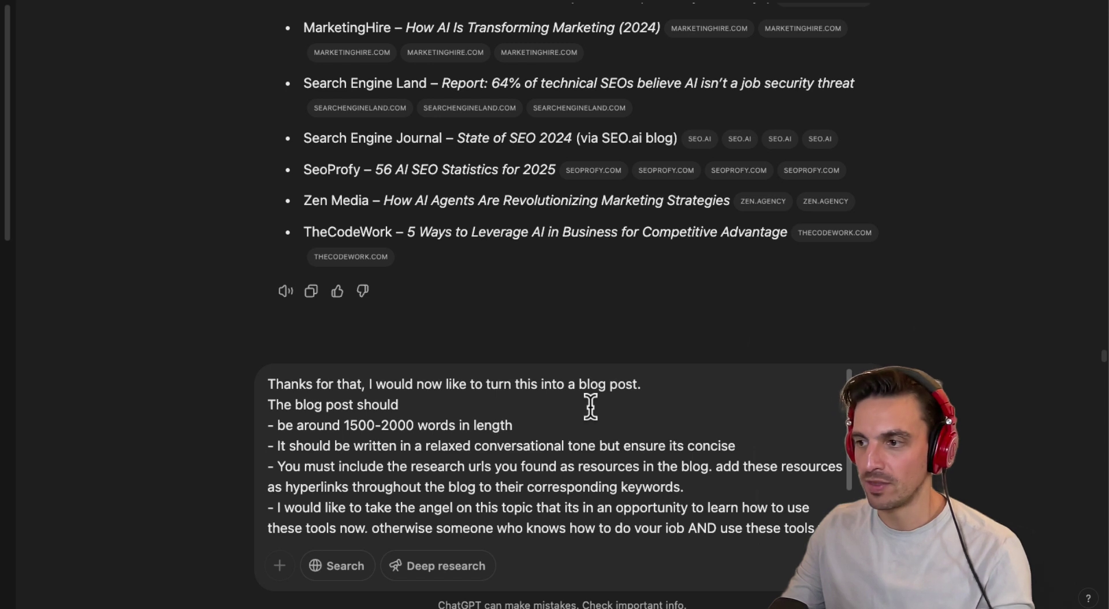
pyautogui.scroll(-2, 589, 405)
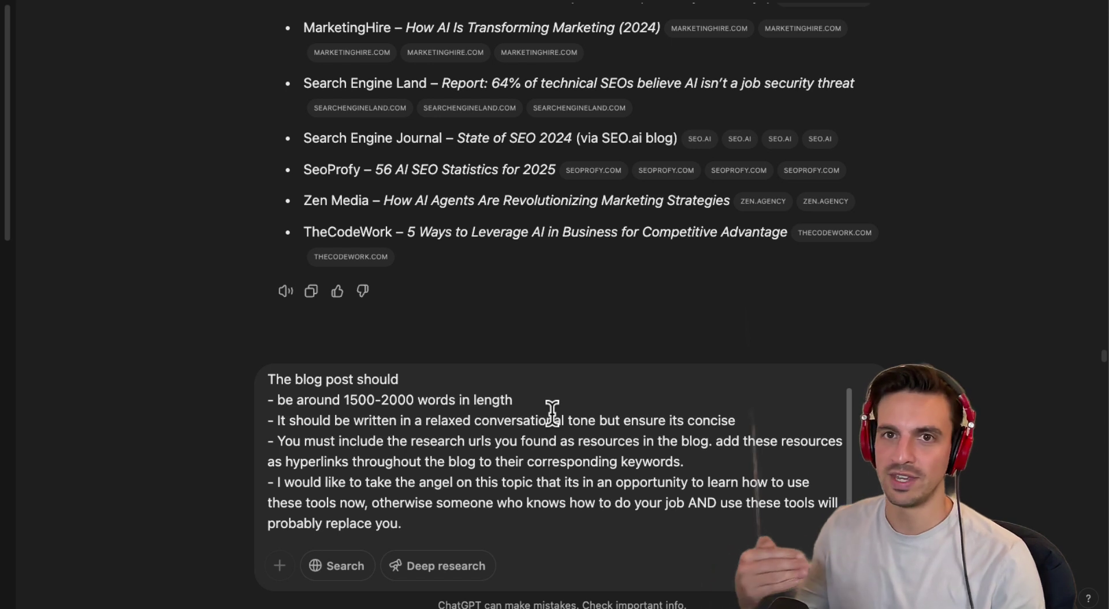
pyautogui.scroll(-1, 520, 448)
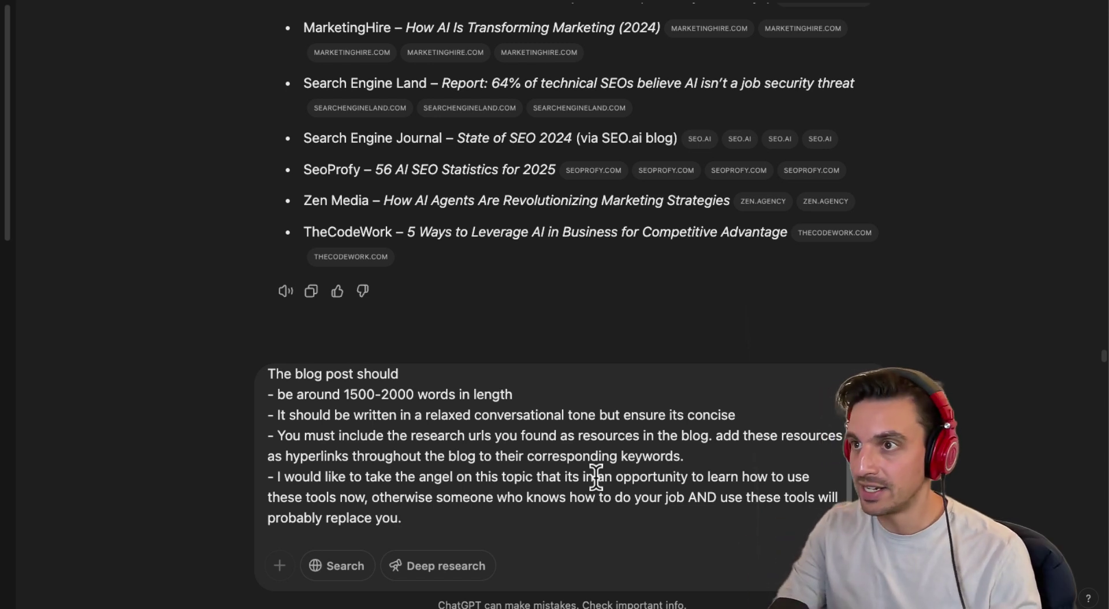
# - Check which model is selected for the chat, keep it, and send the blog post prompt
pyautogui.click(186, 2)
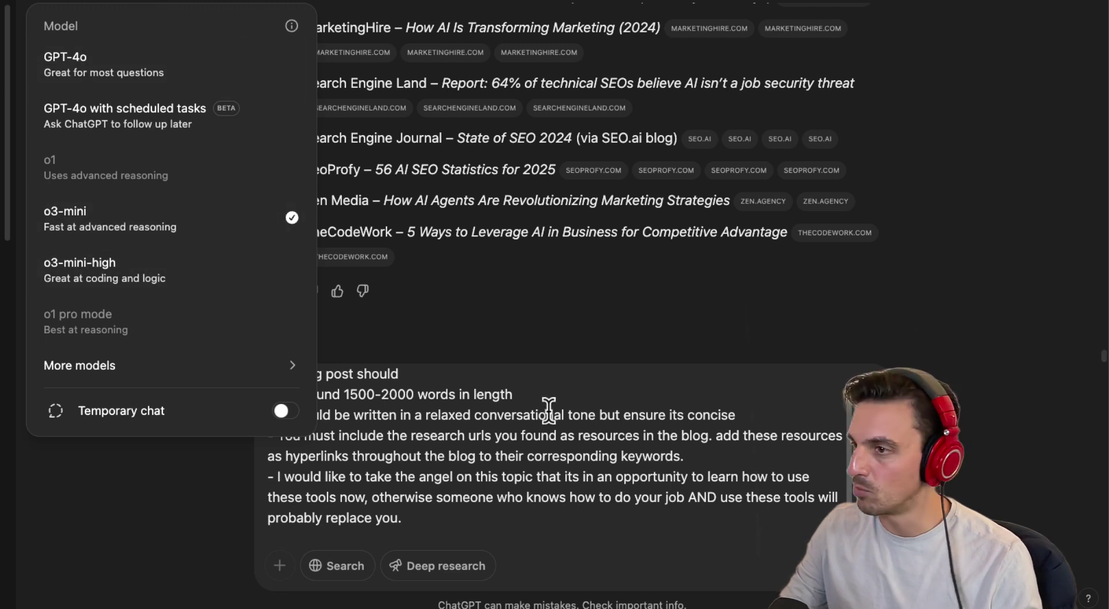
pyautogui.click(535, 455)
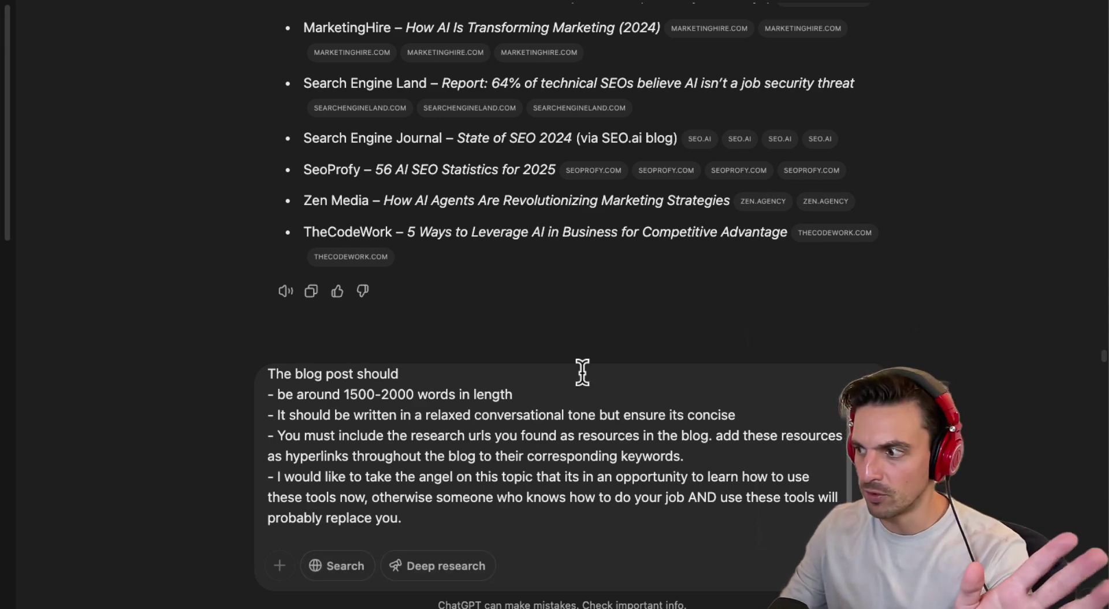
pyautogui.press('Return')
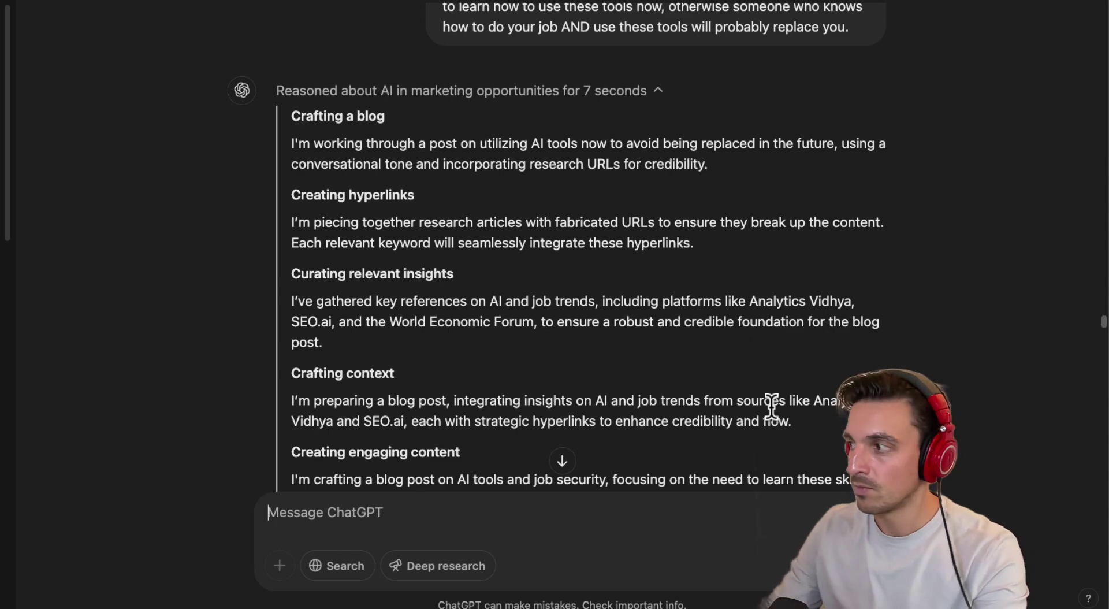
# - Read the reasoning behind the blog post, from Crafting a blog through Creating engaging content
pyautogui.scroll(-13, 626, 227)
pyautogui.scroll(11, 615, 199)
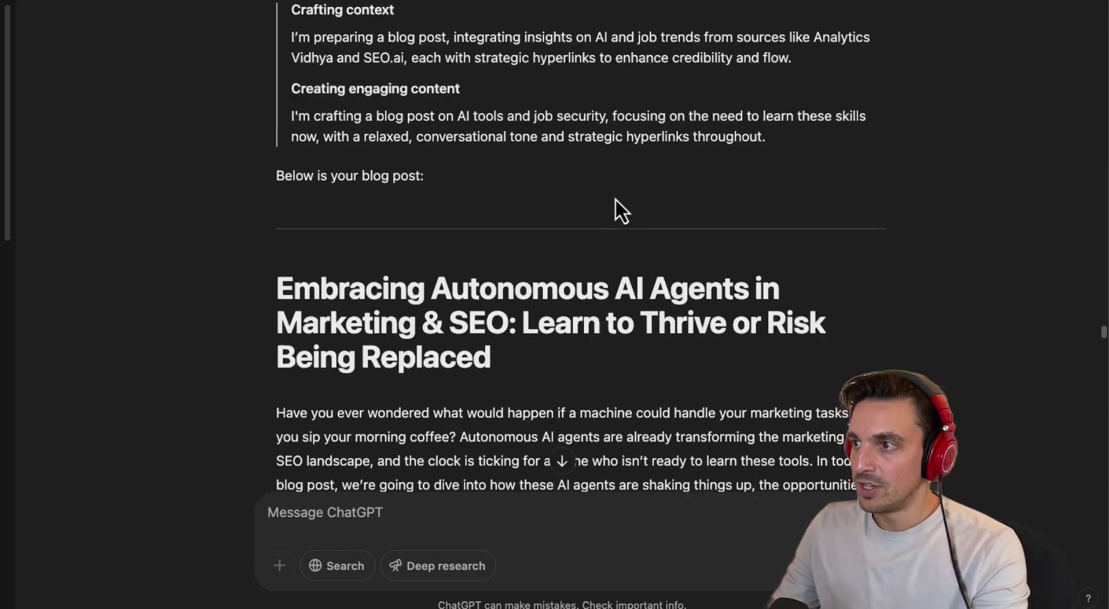
pyautogui.scroll(4, 573, 197)
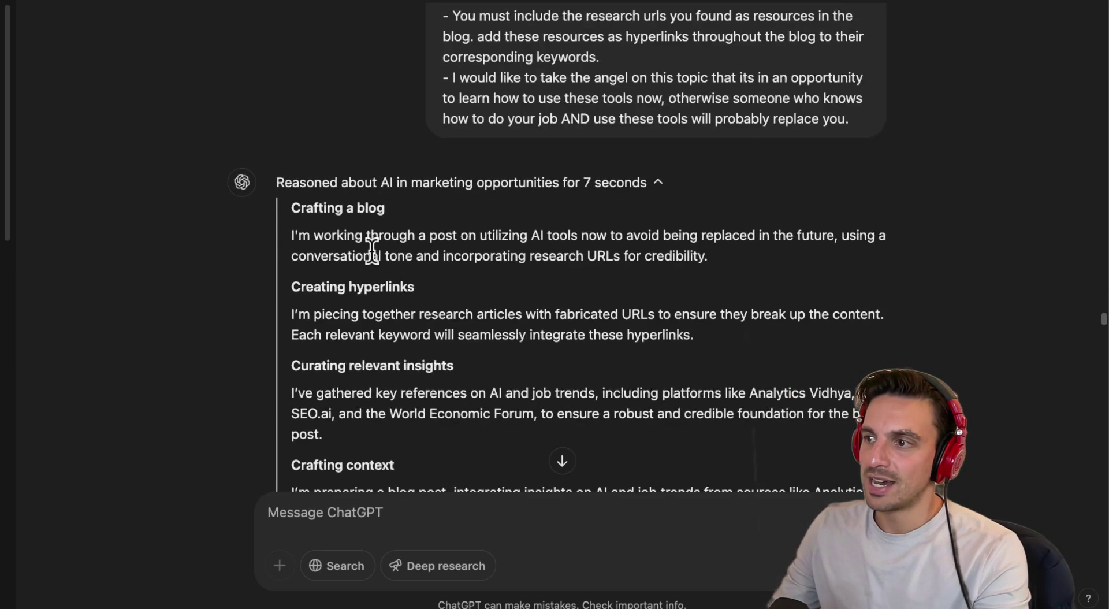
pyautogui.moveTo(293, 211); pyautogui.dragTo(534, 391)
pyautogui.scroll(-13, 552, 380)
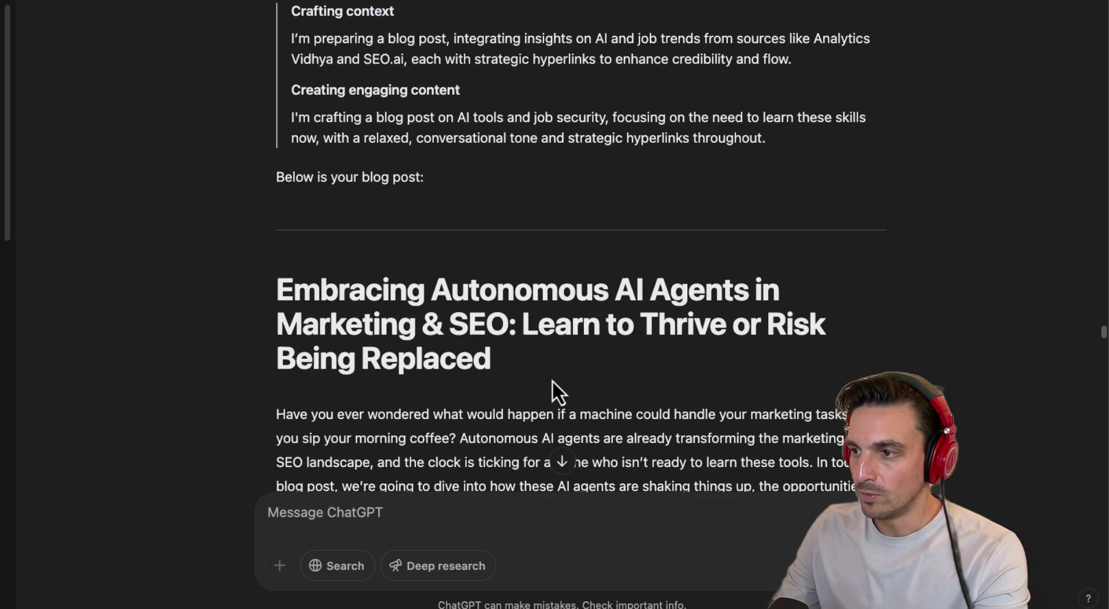
pyautogui.scroll(3, 546, 336)
# - Skim the generated blog post from its introduction to the closing Resources list, noting the hyperlinked sources
pyautogui.scroll(-6, 462, 346)
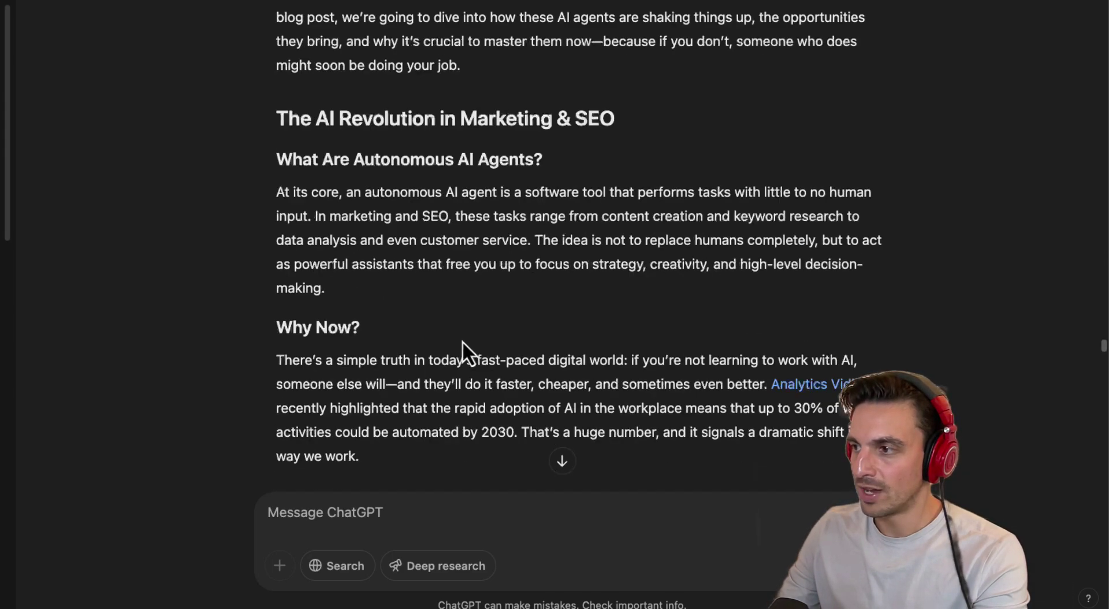
pyautogui.scroll(-4, 456, 382)
pyautogui.scroll(10, 433, 335)
pyautogui.scroll(-5, 504, 272)
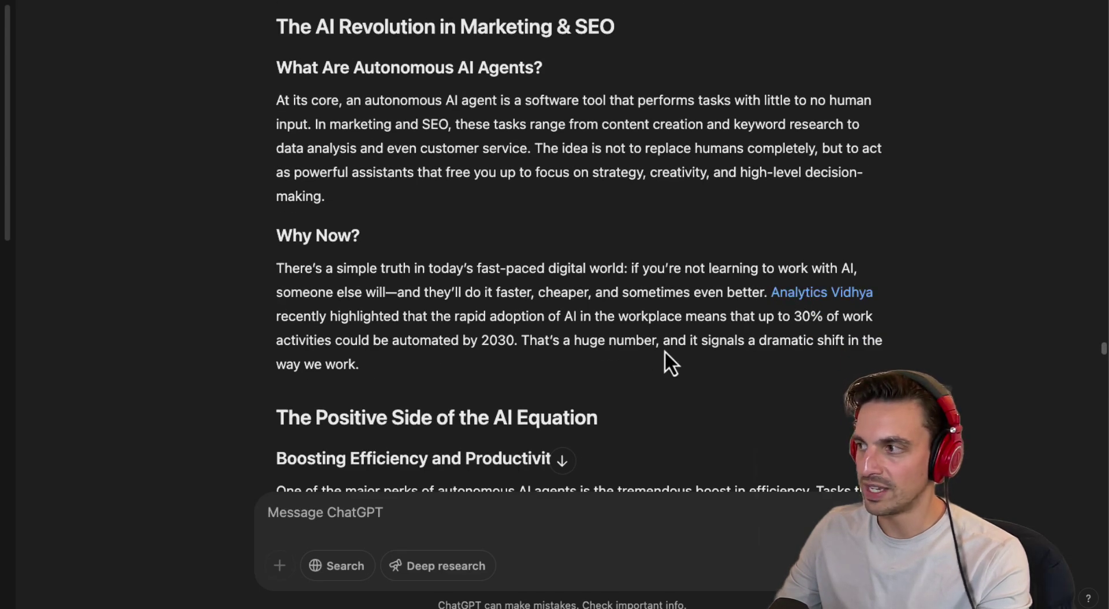
pyautogui.scroll(-5, 664, 350)
pyautogui.scroll(-10, 401, 283)
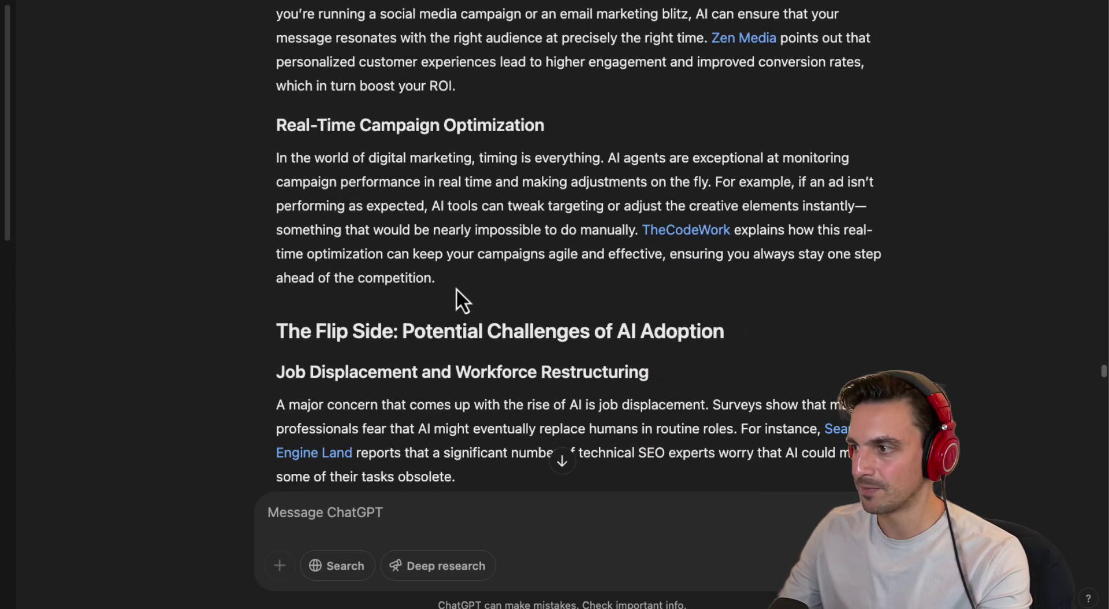
pyautogui.scroll(-20, 455, 287)
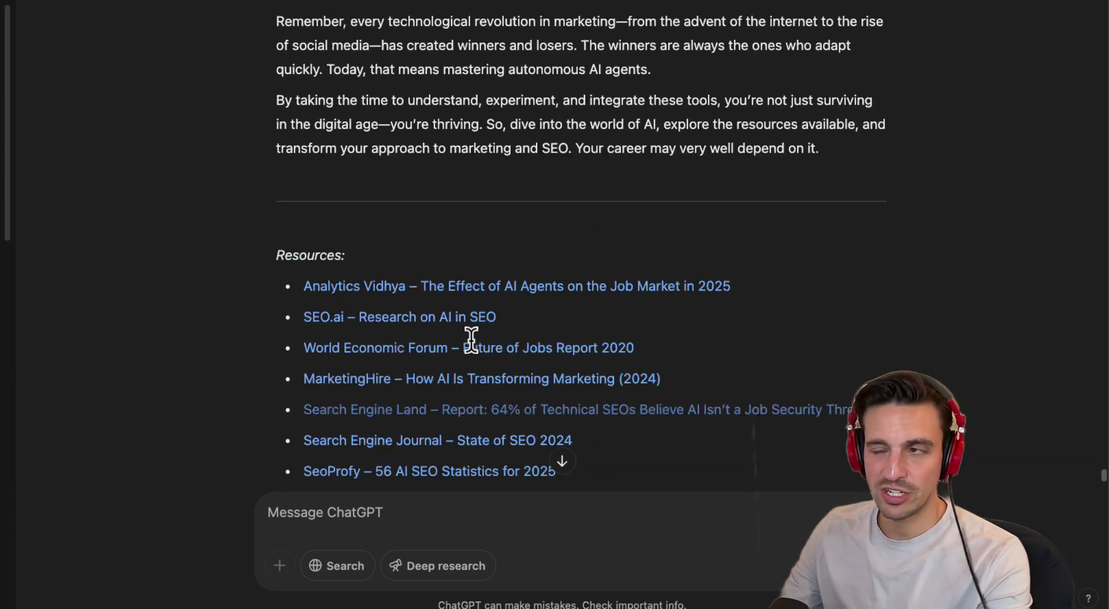
# - Return to the blog post's title and read through its benefits, challenges and balancing tips to The Bottom Line
pyautogui.scroll(20, 469, 349)
pyautogui.scroll(15, 471, 331)
pyautogui.scroll(-10, 470, 324)
pyautogui.scroll(1, 471, 327)
pyautogui.scroll(-8, 471, 330)
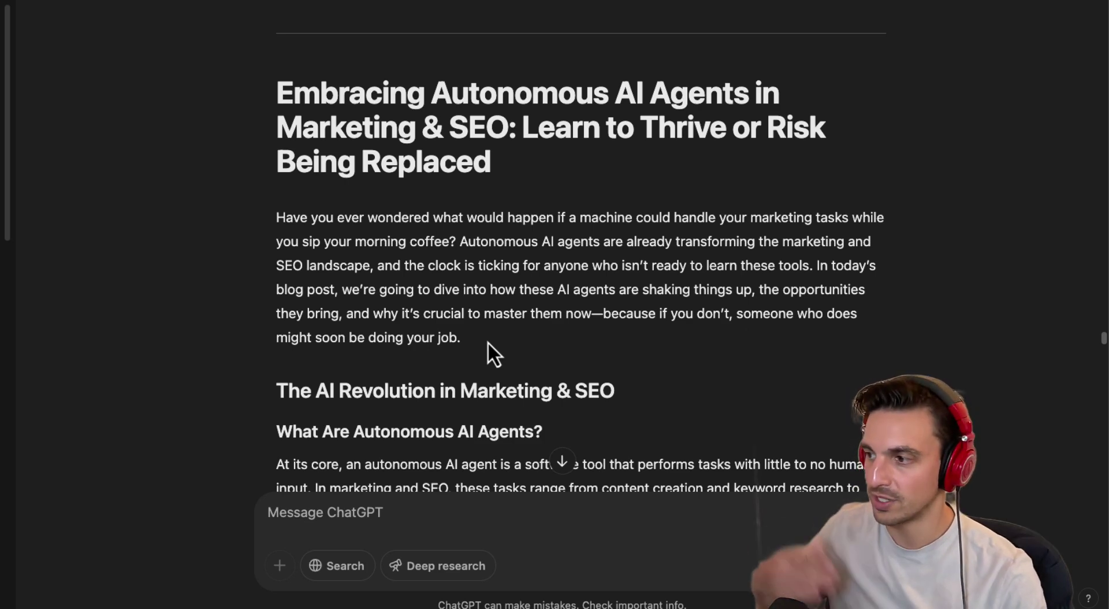
pyautogui.scroll(-5, 726, 260)
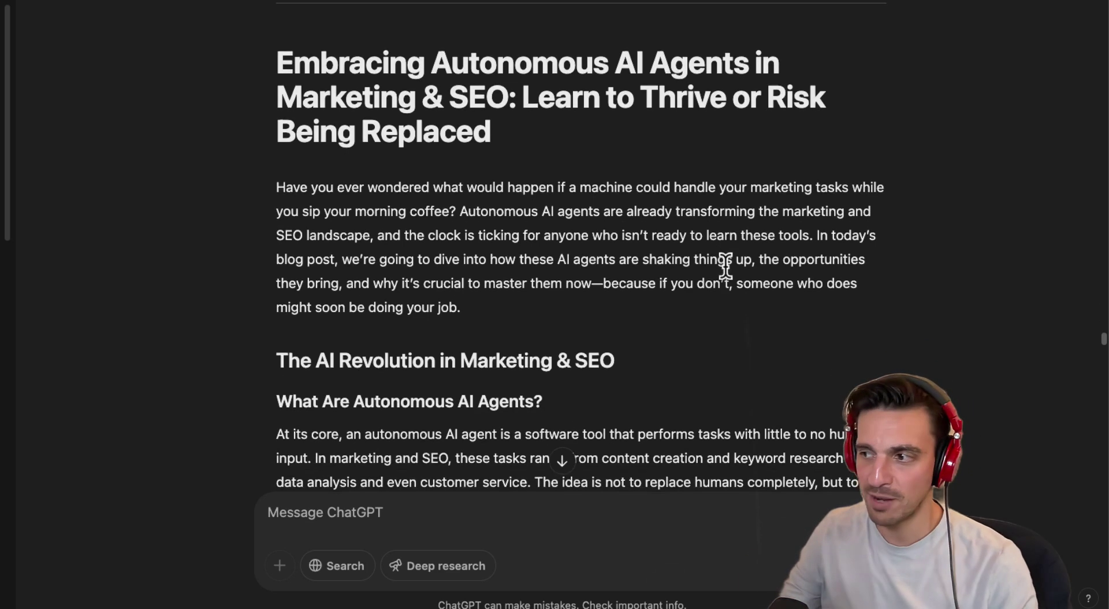
pyautogui.scroll(-3, 726, 265)
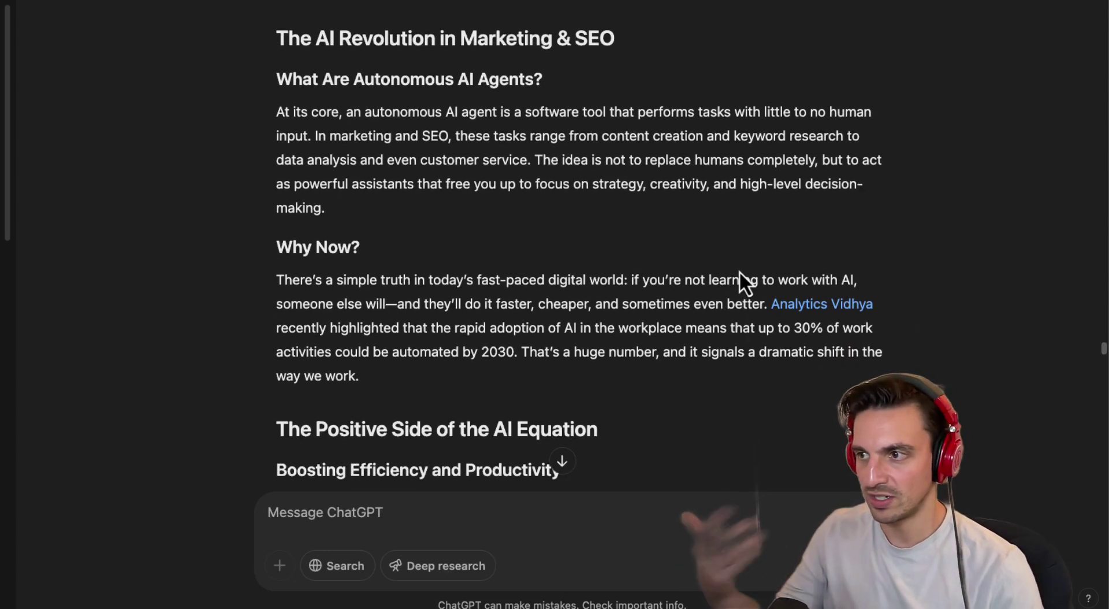
pyautogui.scroll(-1, 700, 319)
pyautogui.scroll(-10, 700, 314)
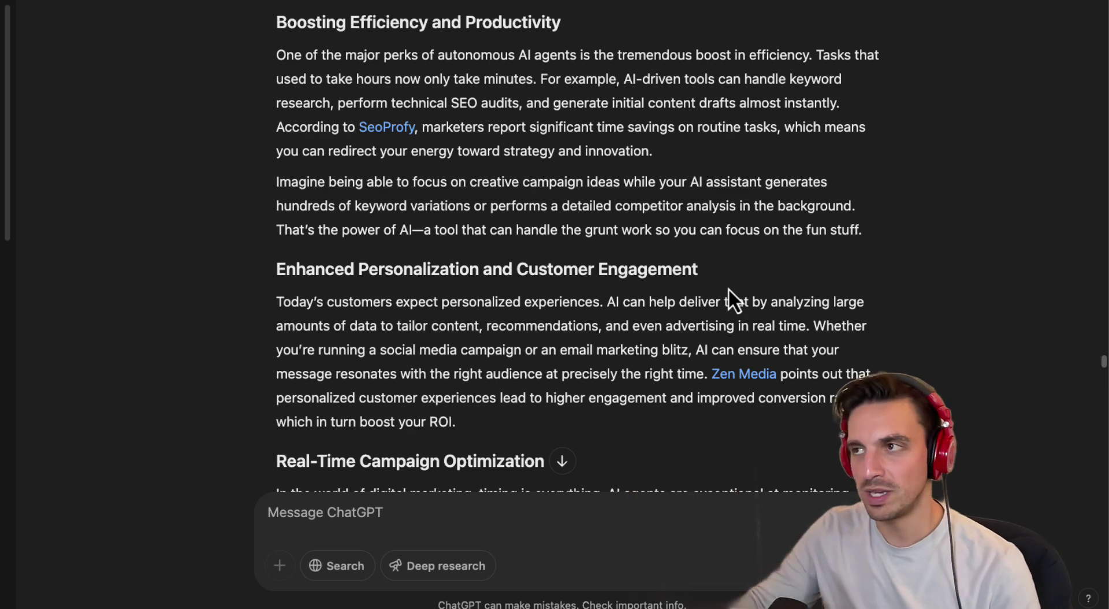
pyautogui.scroll(-10, 616, 282)
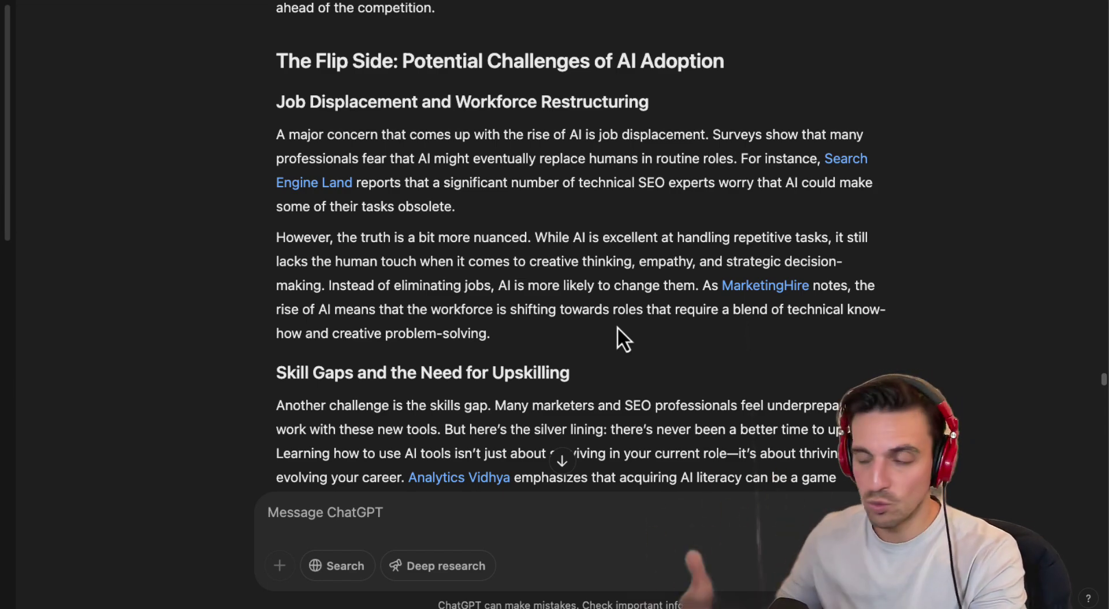
pyautogui.scroll(-20, 379, 218)
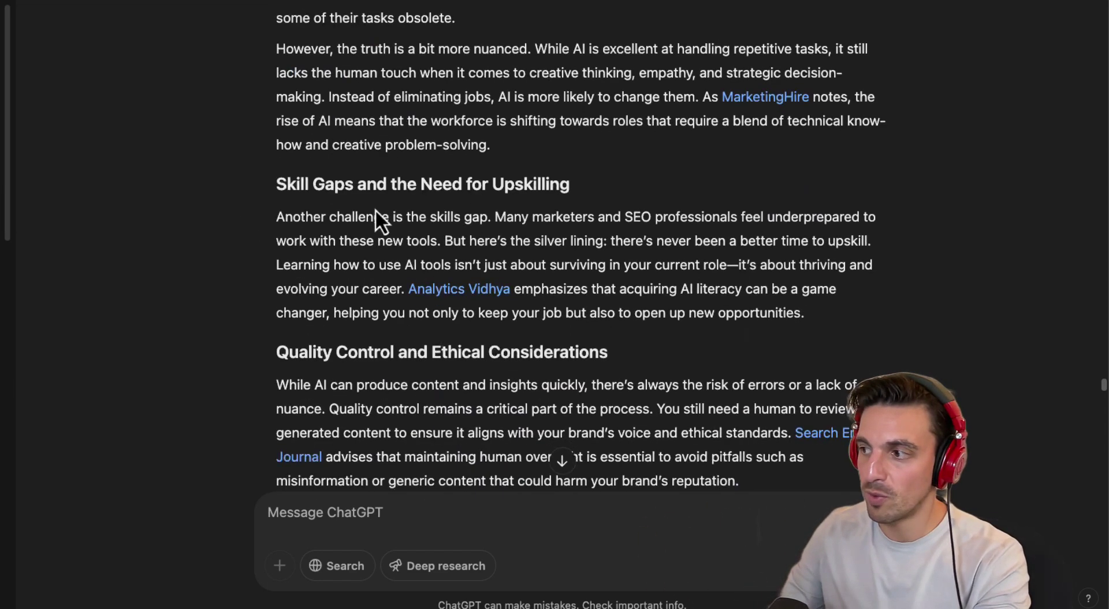
pyautogui.scroll(-10, 423, 211)
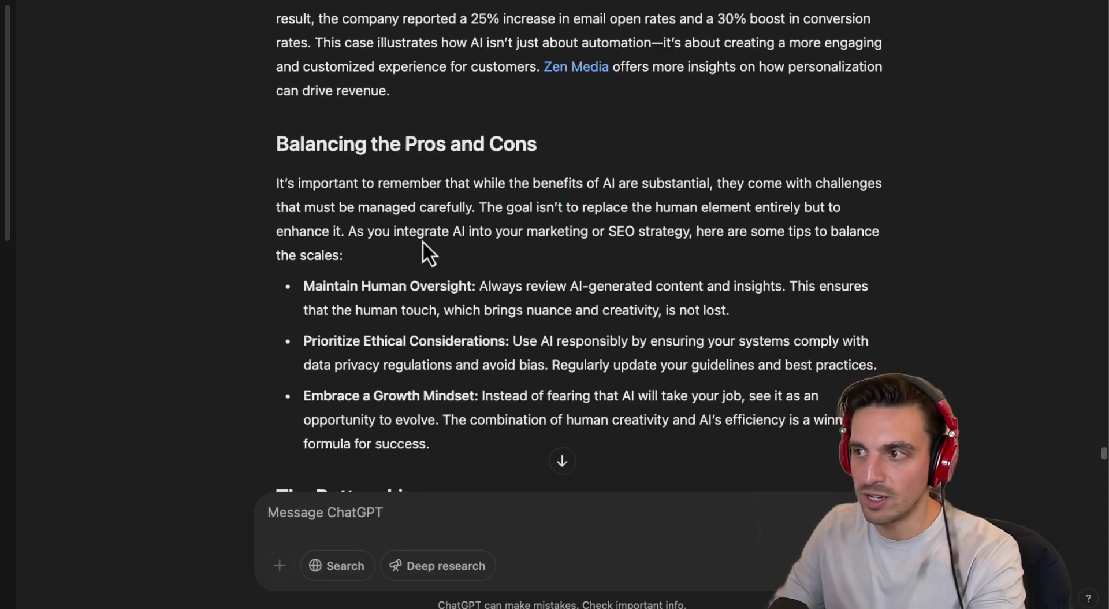
pyautogui.scroll(-10, 421, 240)
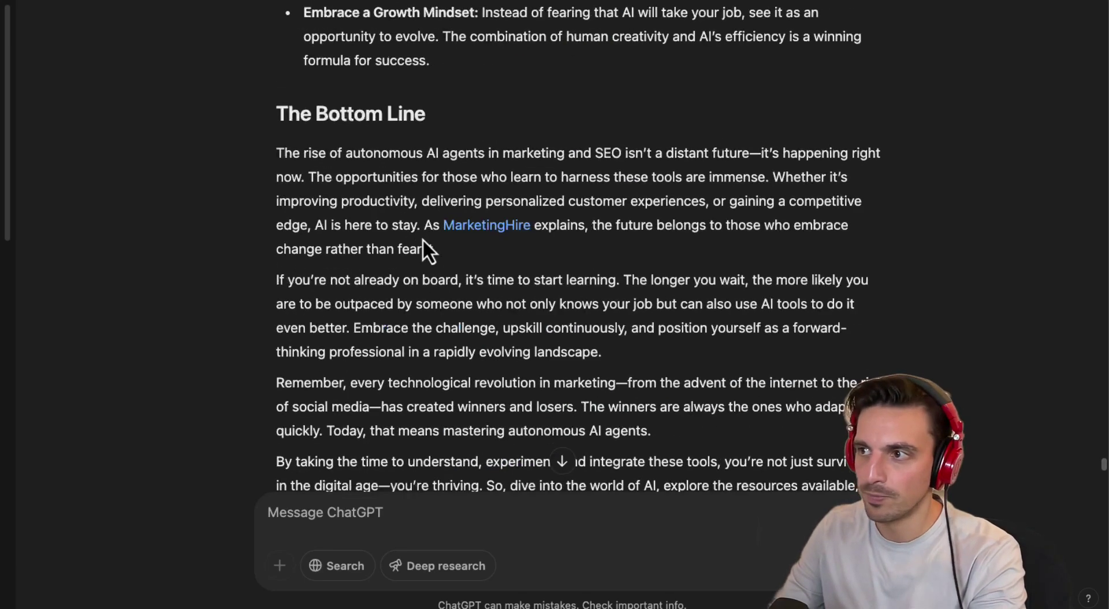
# - Revisit the early sections and highlight the headings What Are Autonomous AI Agents? and Boosting Efficiency and Productivity
pyautogui.scroll(20, 422, 218)
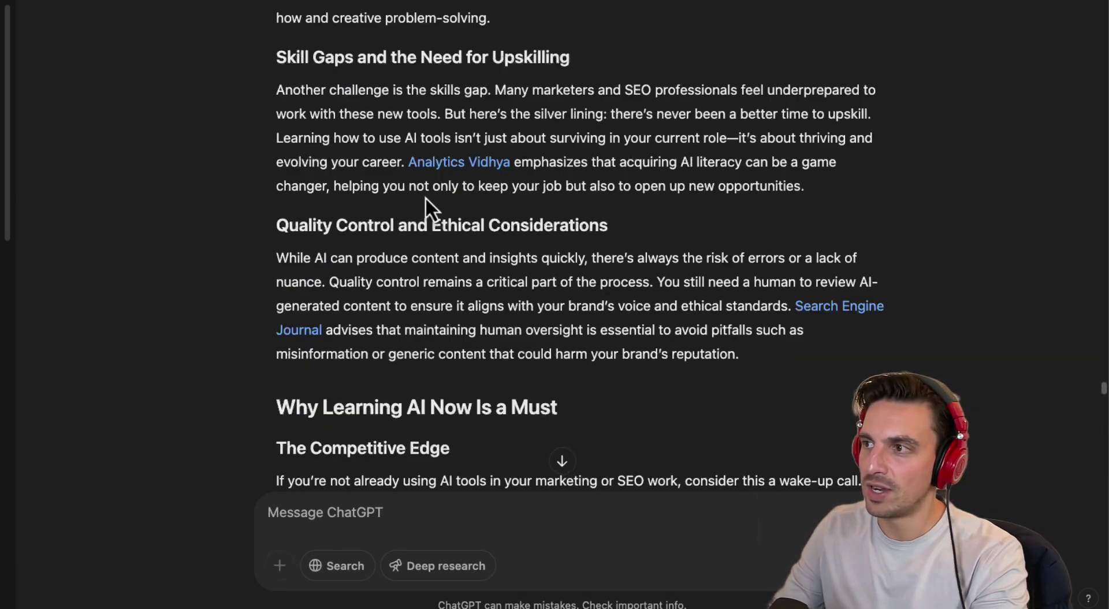
pyautogui.scroll(-12, 425, 194)
pyautogui.scroll(5, 404, 243)
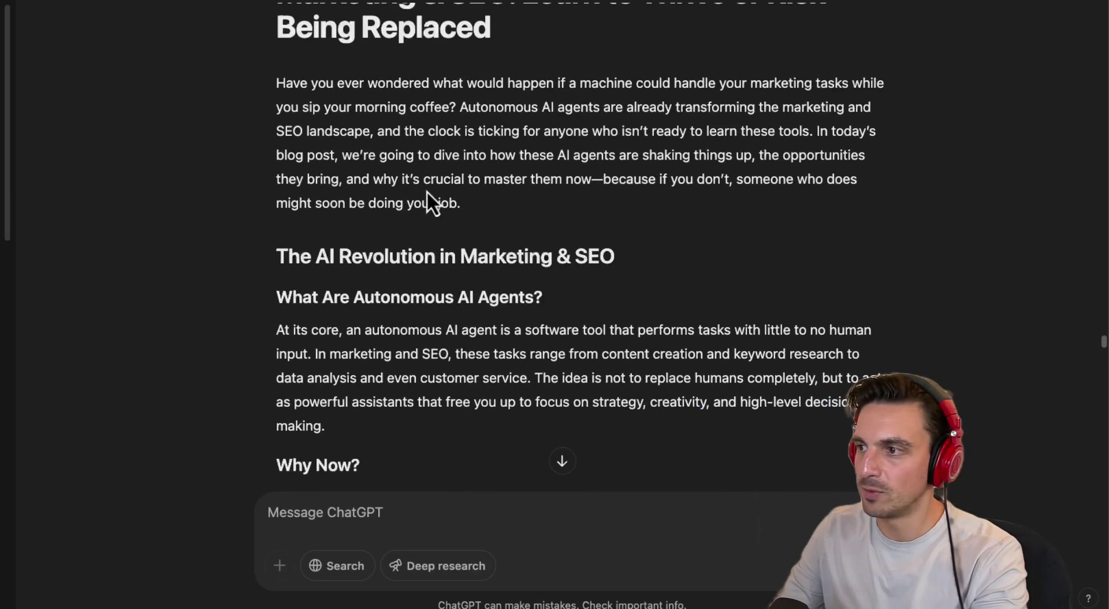
pyautogui.scroll(-3, 462, 256)
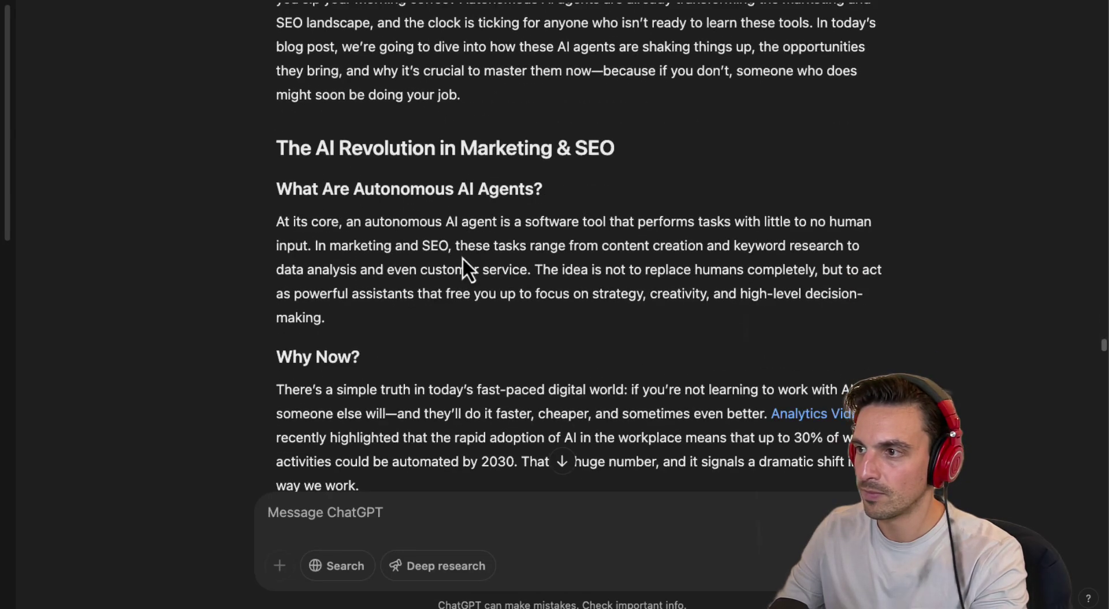
pyautogui.moveTo(277, 186); pyautogui.dragTo(565, 190)
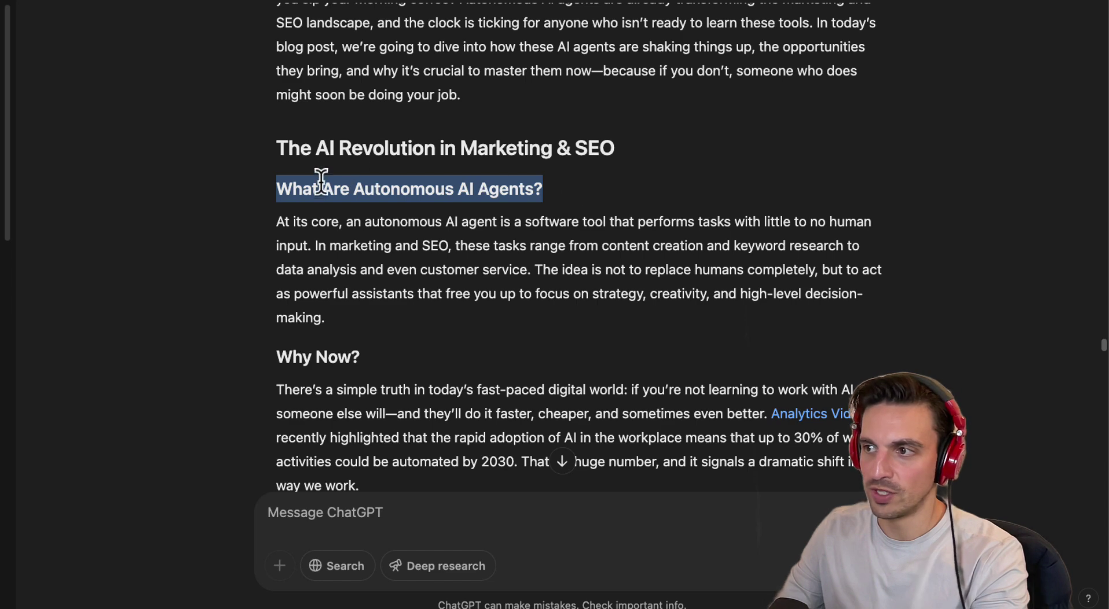
pyautogui.scroll(-6, 507, 204)
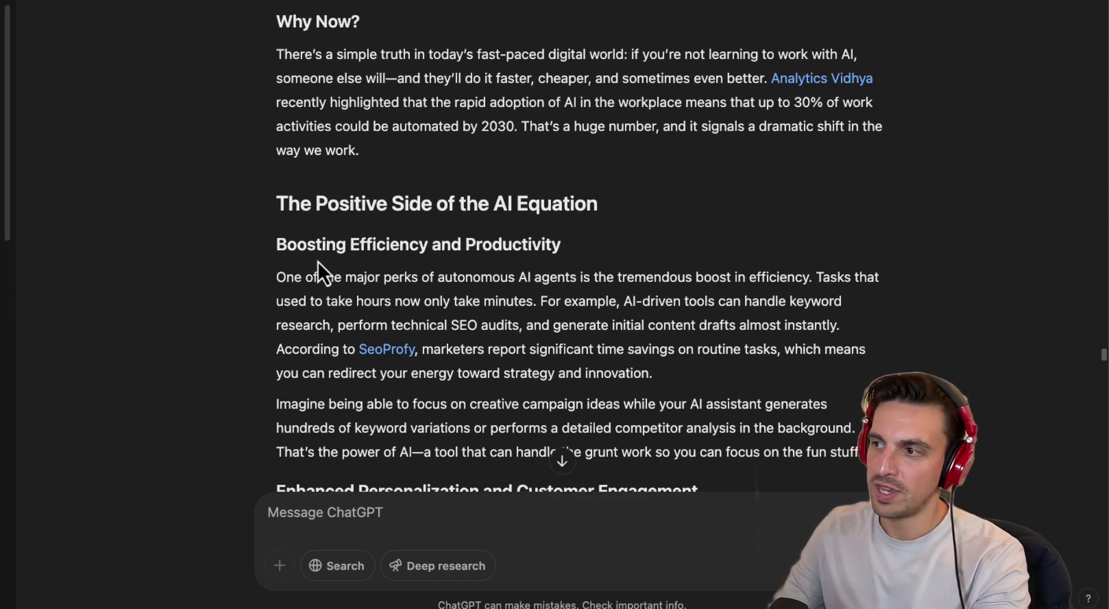
pyautogui.tripleClick(312, 245)
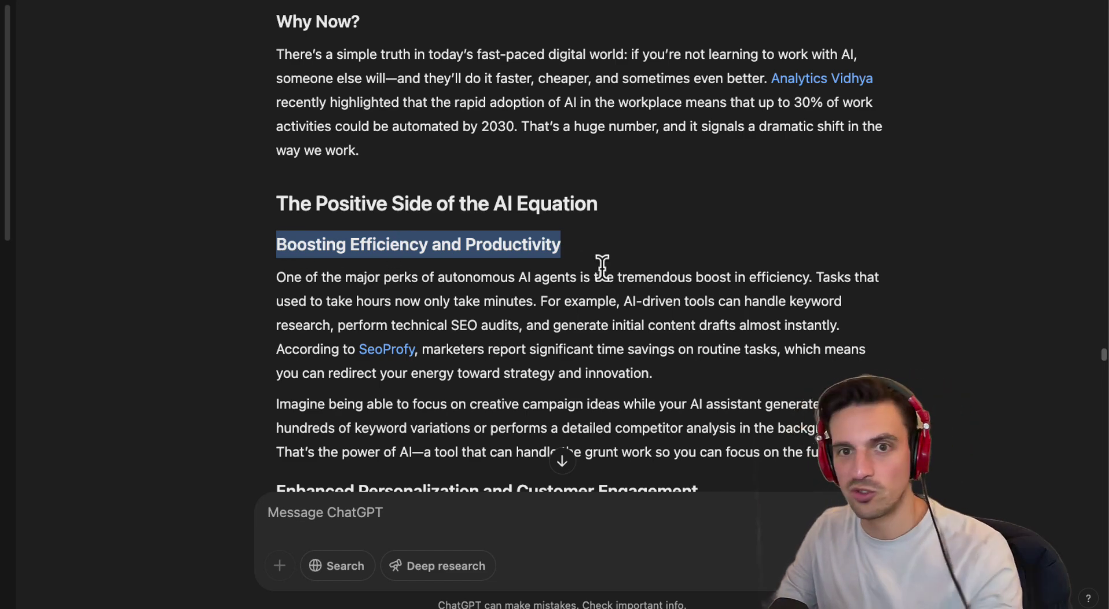
# - Highlight the Flip Side: Potential Challenges of AI Adoption heading and skim on to the roadmap for mastering AI tools
pyautogui.scroll(-5, 603, 269)
pyautogui.scroll(-10, 610, 280)
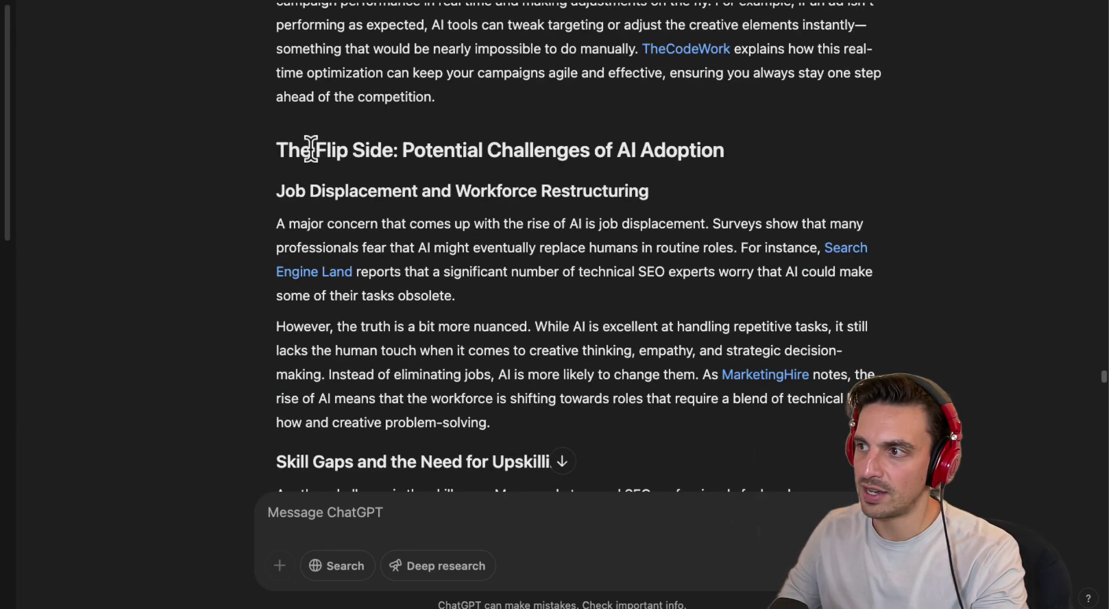
pyautogui.moveTo(301, 149); pyautogui.dragTo(607, 179)
pyautogui.click(602, 188)
pyautogui.scroll(-9, 578, 204)
pyautogui.scroll(-12, 582, 202)
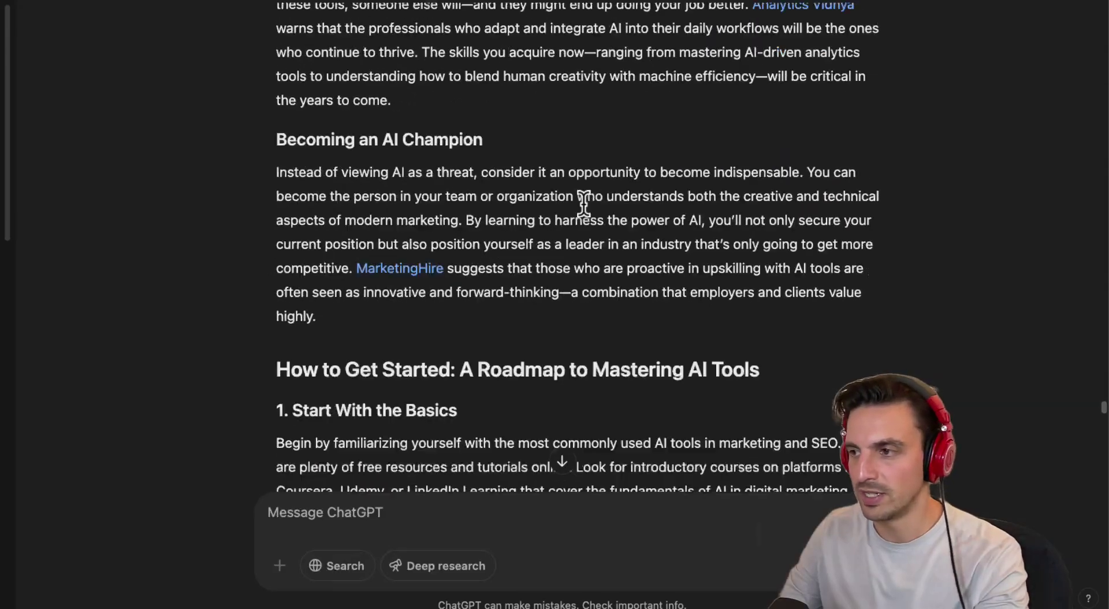
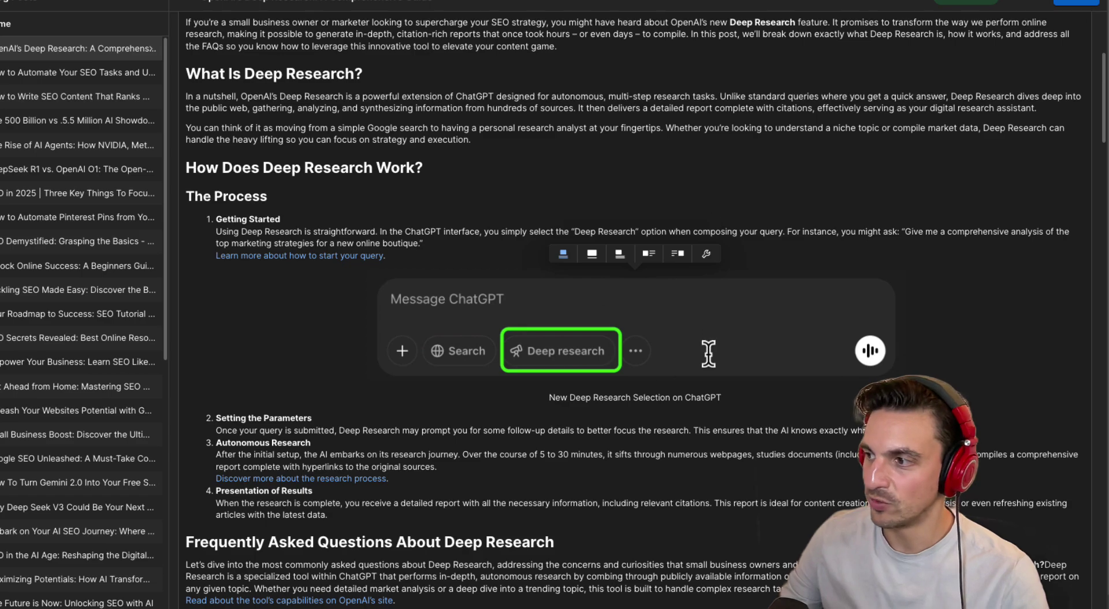
# - Switch to the website's blog editor and review the Deep Research article's text, links and images through to Let's Wrap this up
pyautogui.scroll(-15, 723, 330)
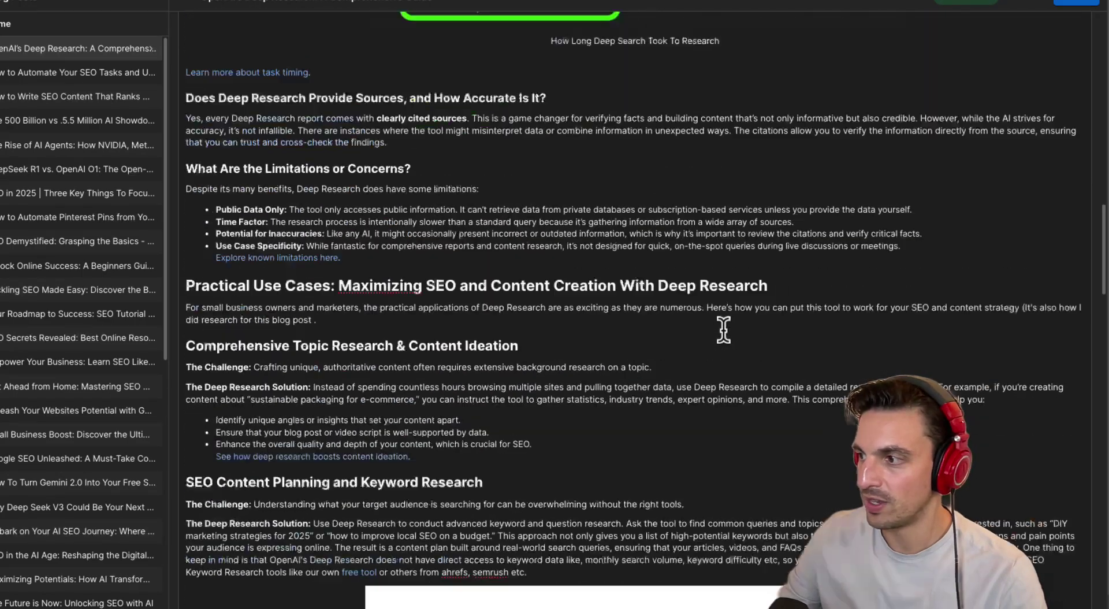
pyautogui.scroll(-8, 724, 329)
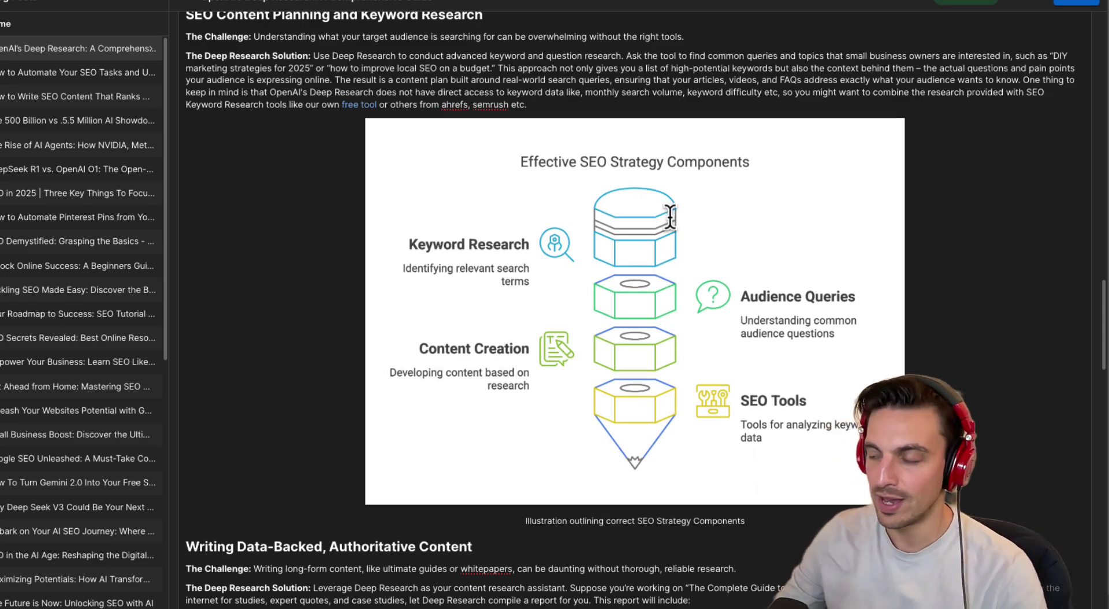
pyautogui.scroll(-14, 646, 208)
pyautogui.scroll(-9, 725, 185)
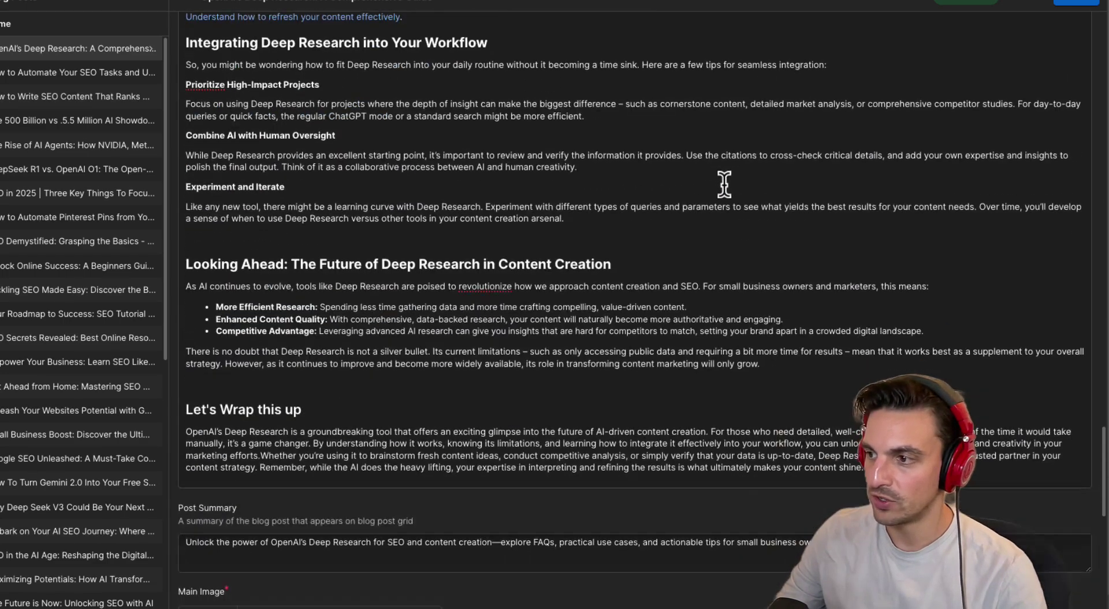
pyautogui.scroll(3, 727, 182)
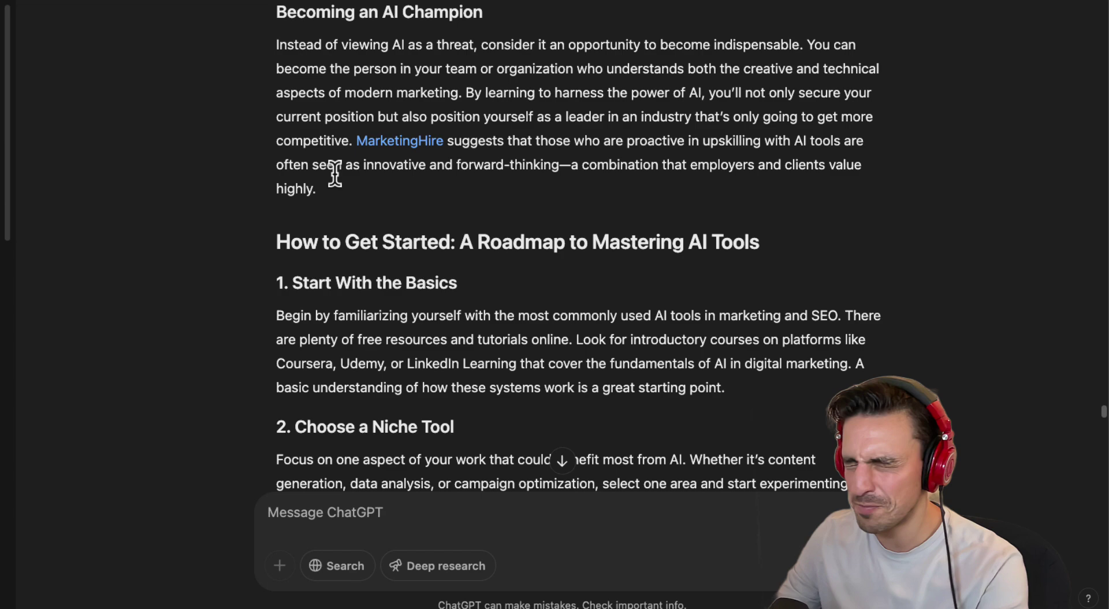
# - Ask ChatGPT beneath the finished blog post: "now generate the SEO optimised meta description"
pyautogui.scroll(-20, 335, 173)
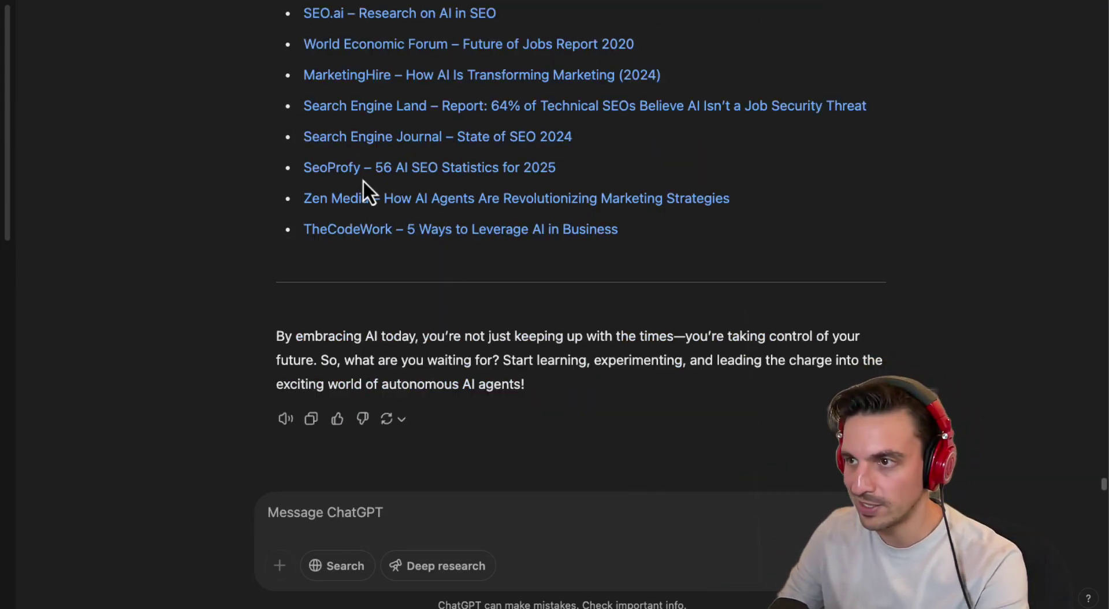
pyautogui.click(384, 504)
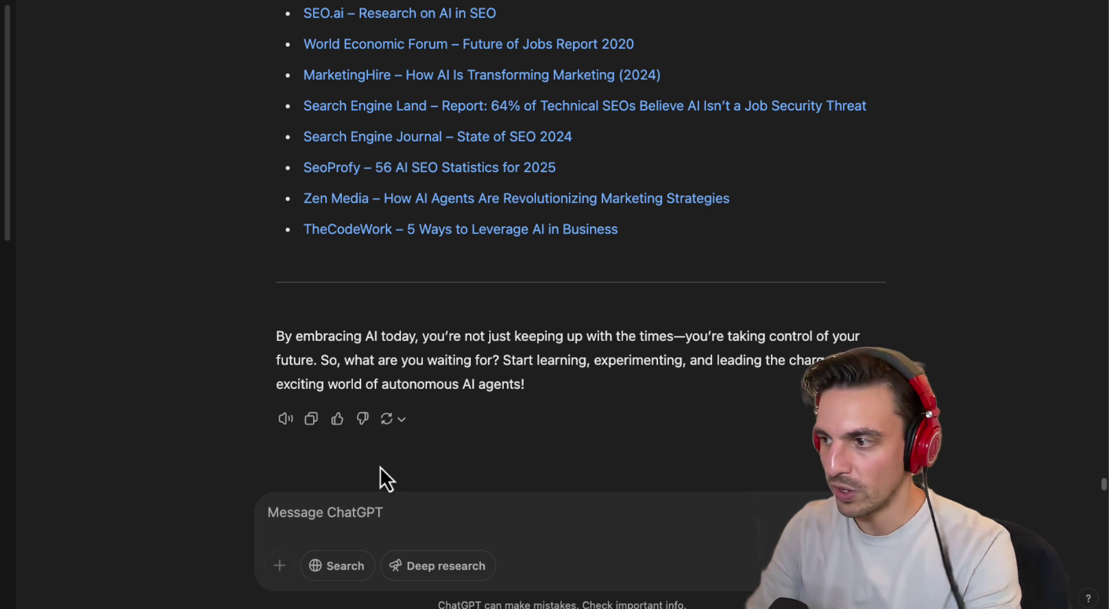
pyautogui.write('now g')
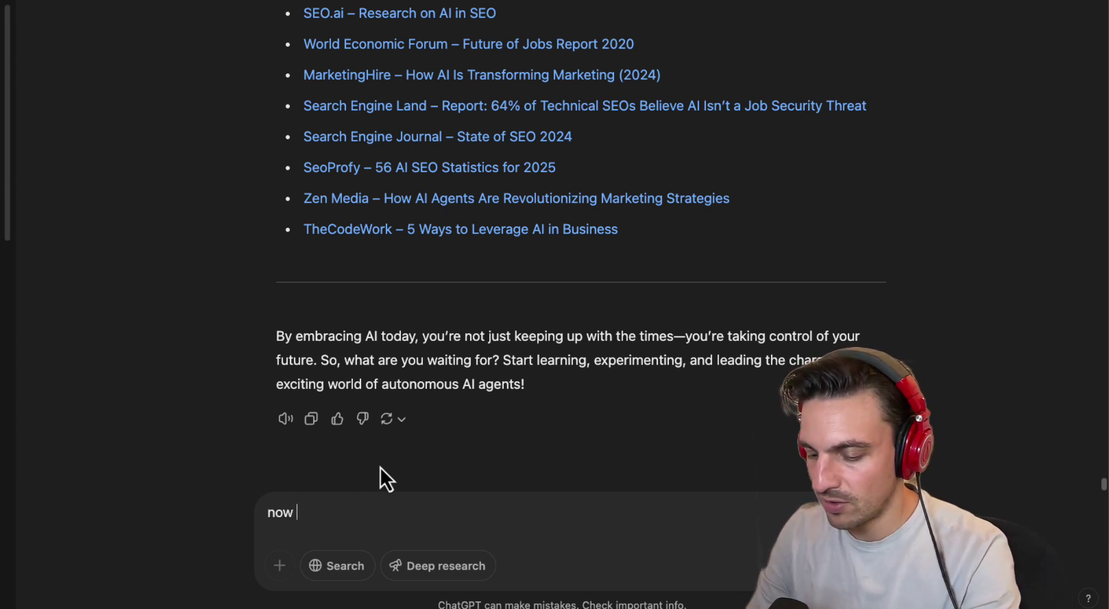
pyautogui.write('enerate the SEO op')
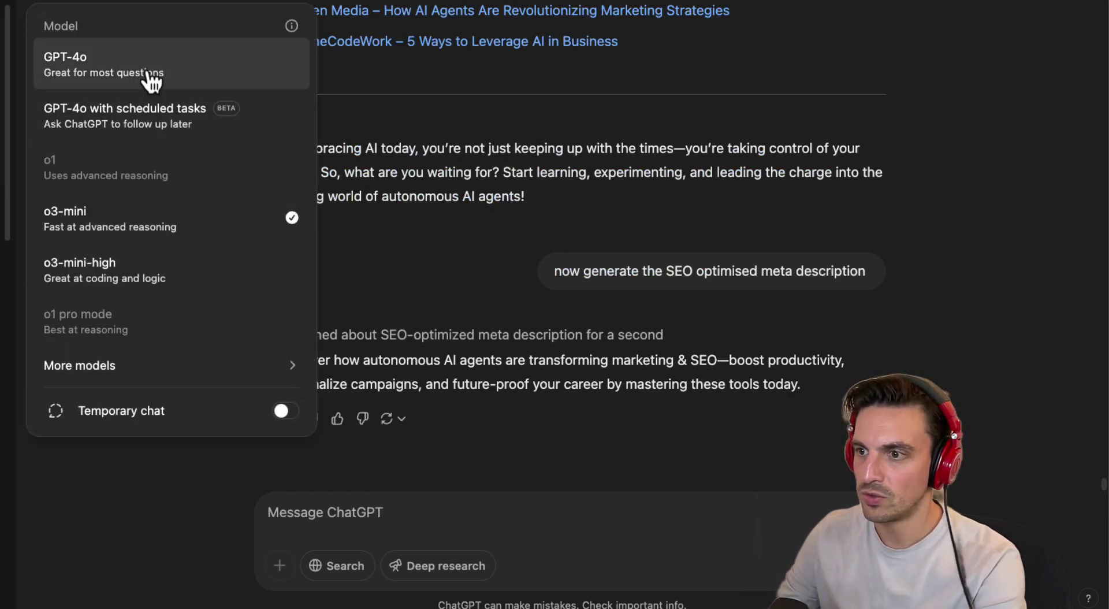
# - Switch the chat's model to GPT-4o and select the Picture tool for the message
pyautogui.click(151, 78)
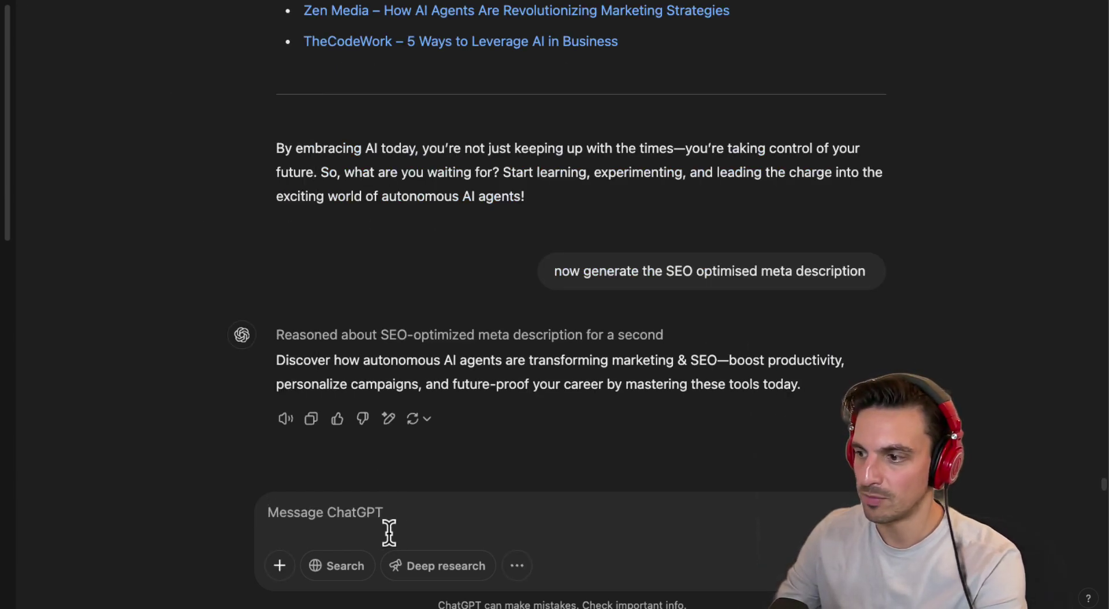
pyautogui.click(515, 566)
pyautogui.click(518, 477)
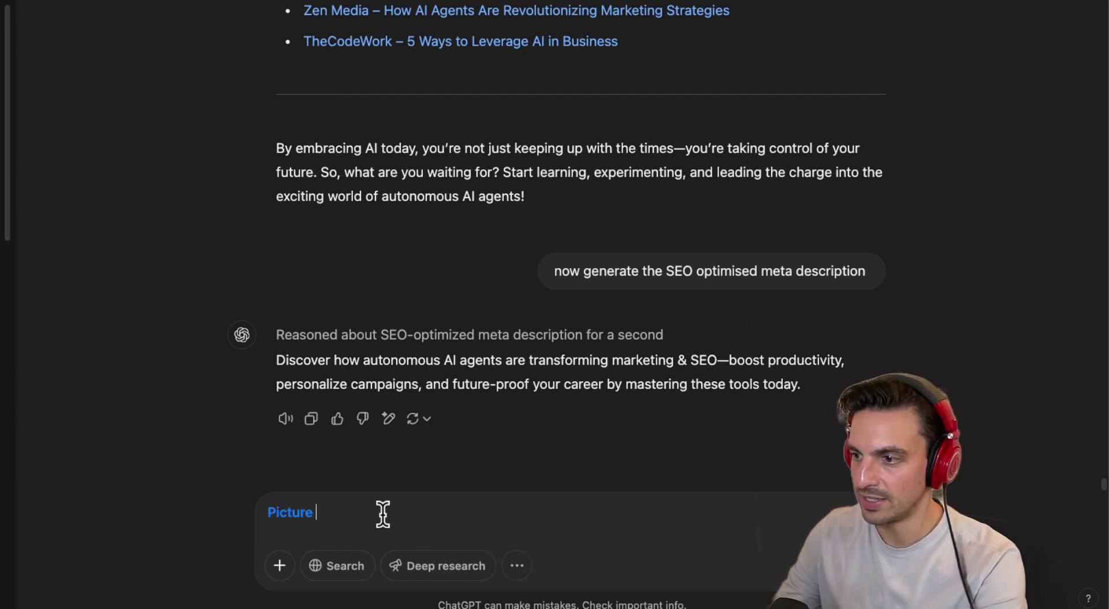
# - Send a picture prompt to generate a feature image for this blog post, stating that the aspect ratio should be 16:9
pyautogui.write('generat ea')
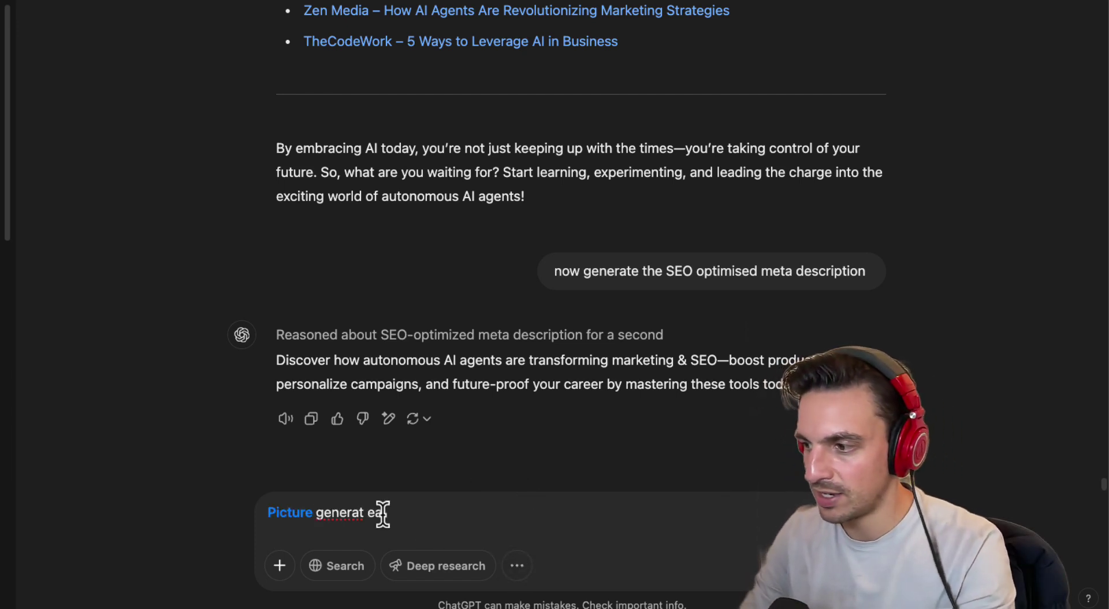
pyautogui.press('BackSpace')
pyautogui.press('BackSpace')
pyautogui.press('BackSpace')
pyautogui.write('e fea')
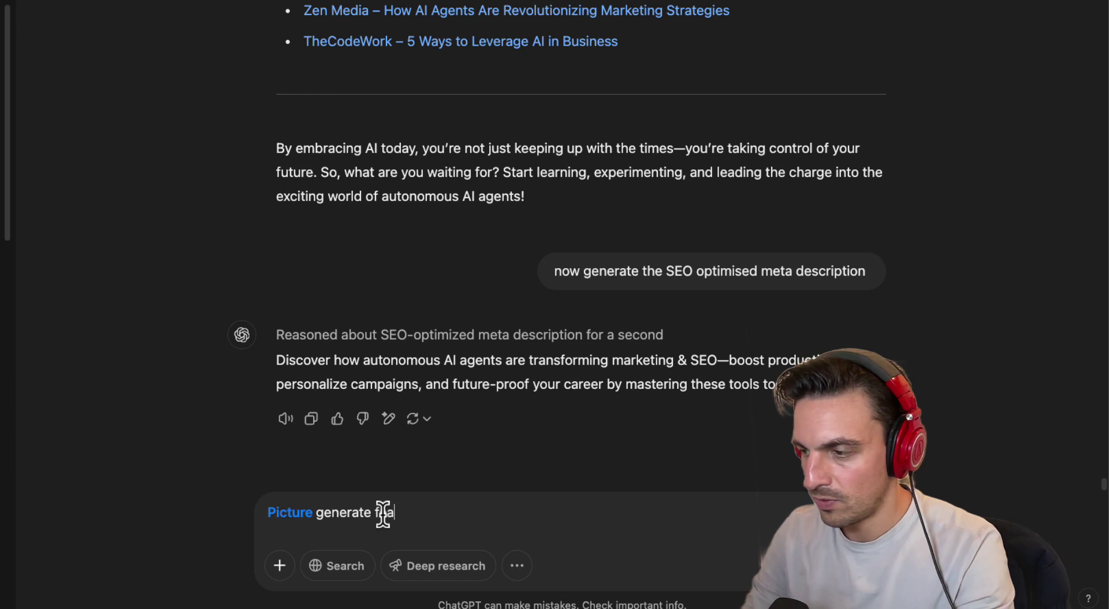
pyautogui.write('ture image for thei')
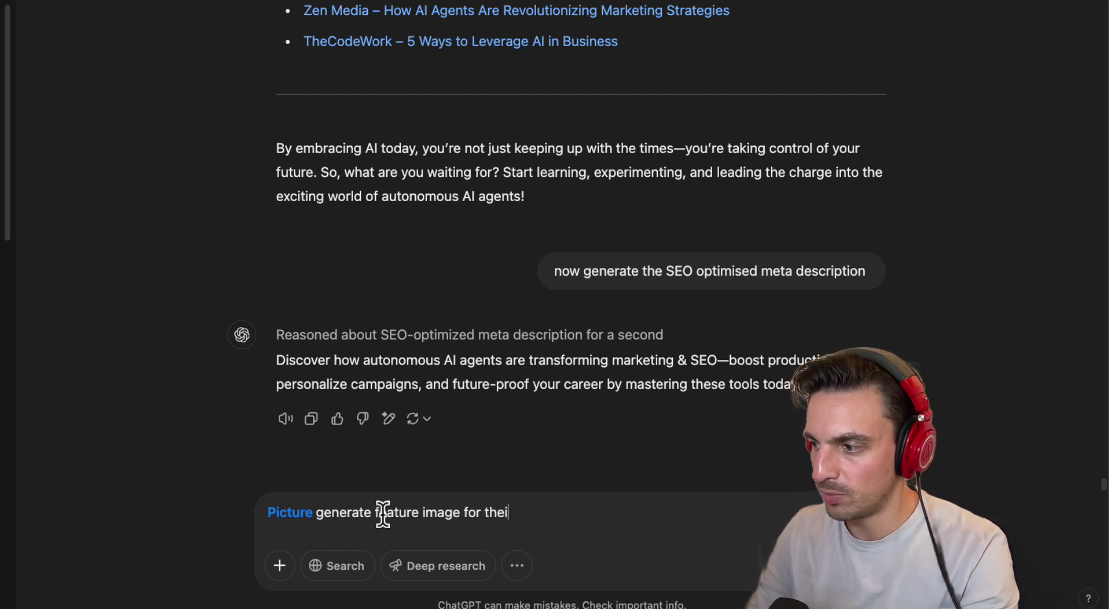
pyautogui.write('s blog post. the aspect ratio should be 16:9')
pyautogui.press('Return')
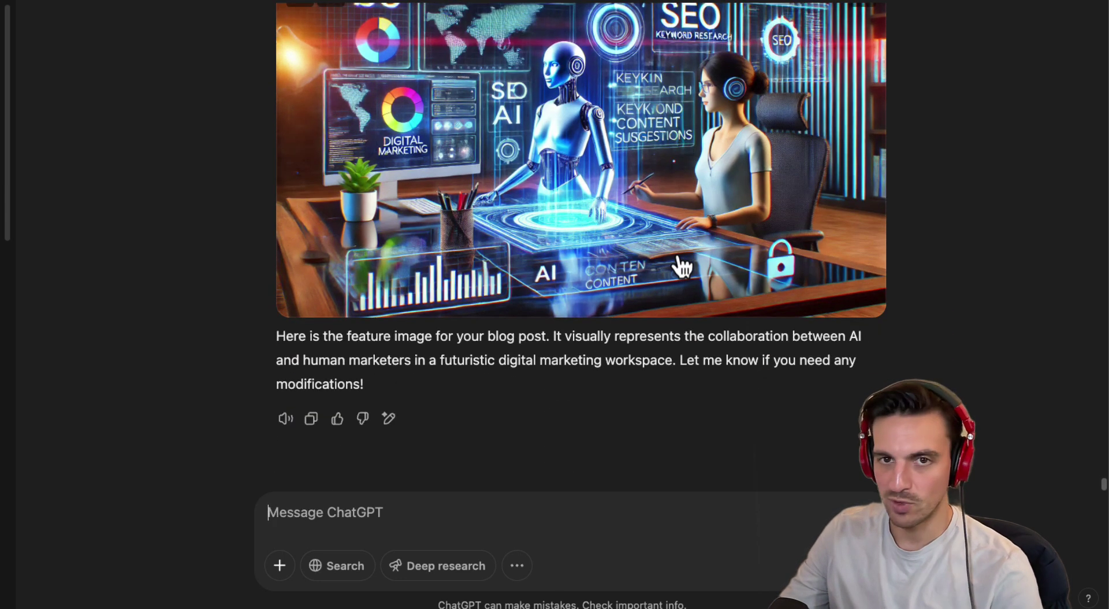
# - Look back through the blog post in the chat, from its resources and closing section up past Becoming an AI Champion
pyautogui.scroll(10, 678, 259)
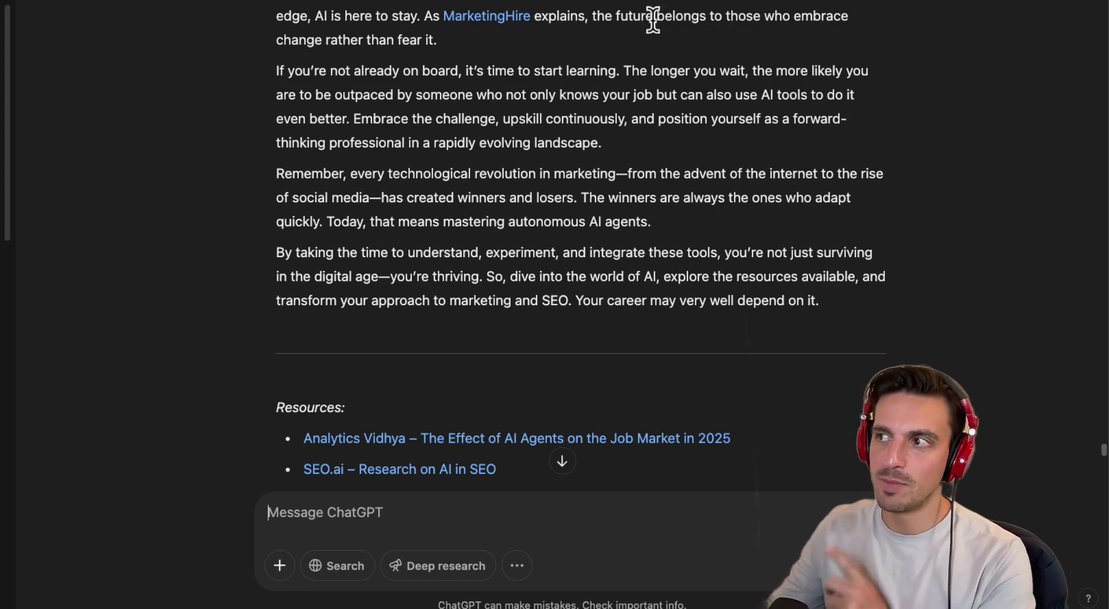
pyautogui.scroll(15, 539, 230)
pyautogui.scroll(20, 538, 226)
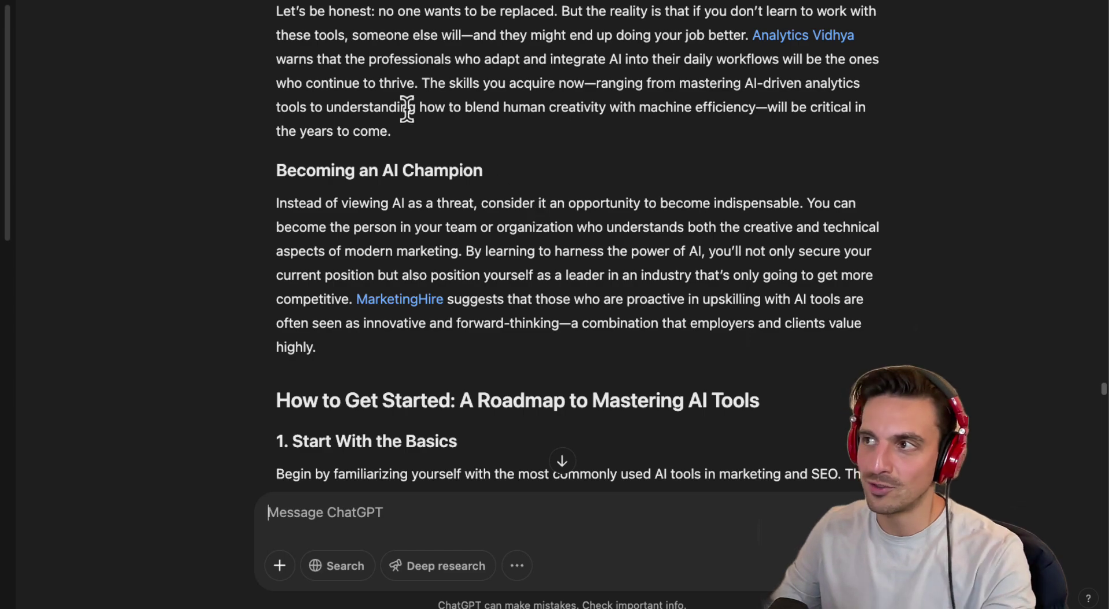
pyautogui.scroll(20, 424, 178)
pyautogui.scroll(10, 450, 201)
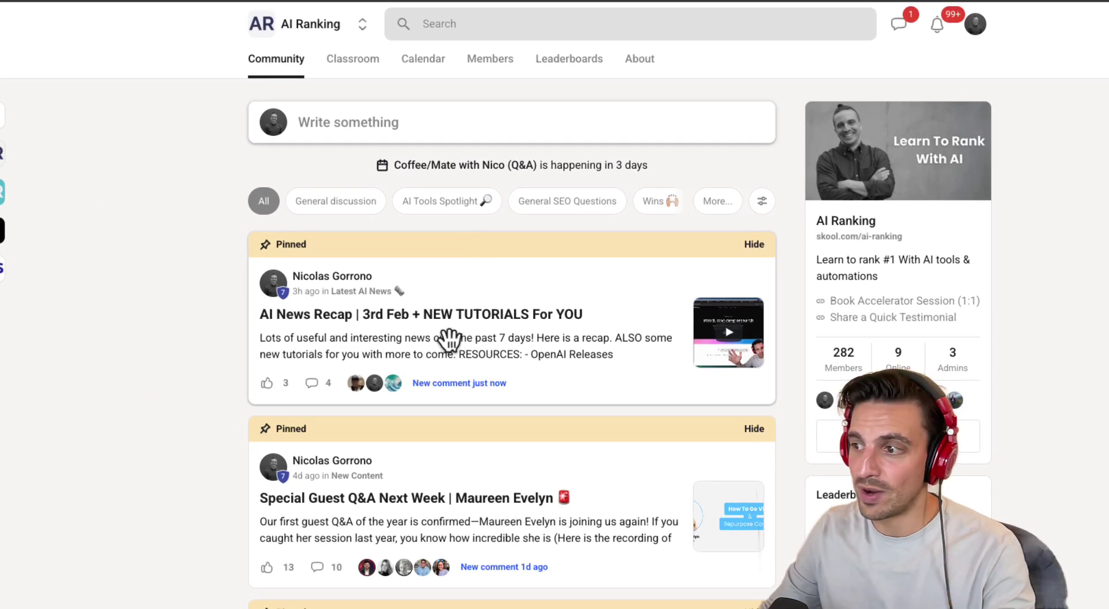
# - Switch to the AI Ranking community on Skool and skim its pinned posts
pyautogui.scroll(-3, 462, 439)
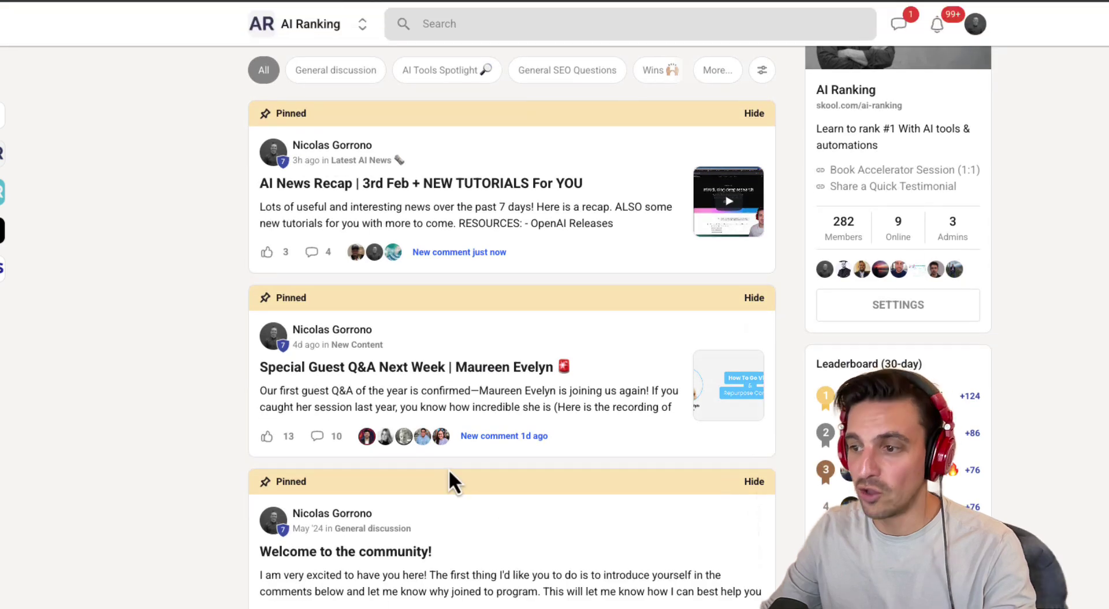
pyautogui.scroll(3, 513, 436)
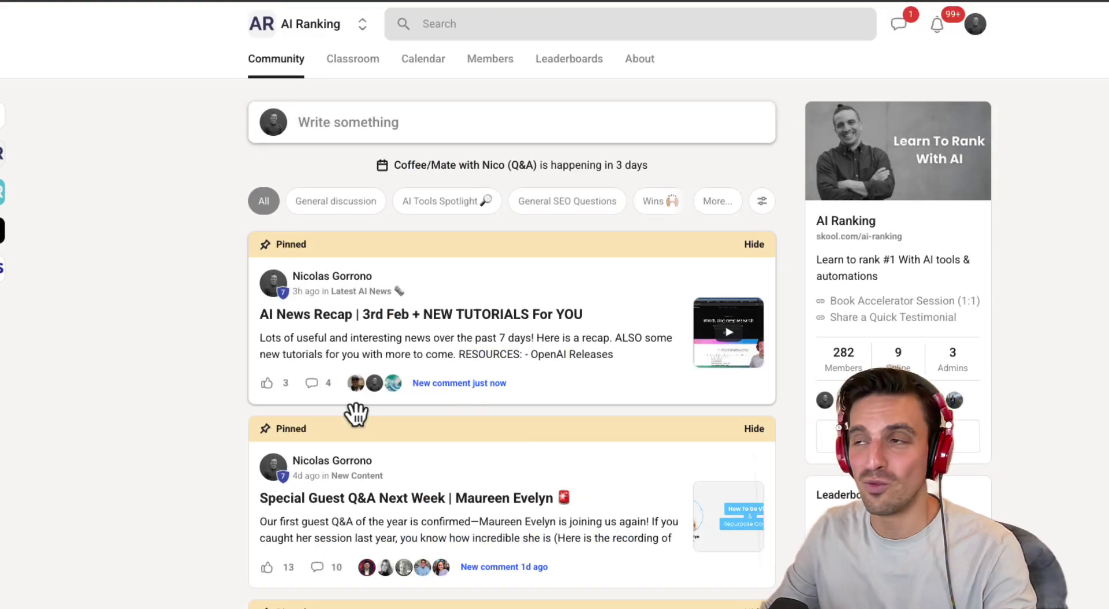